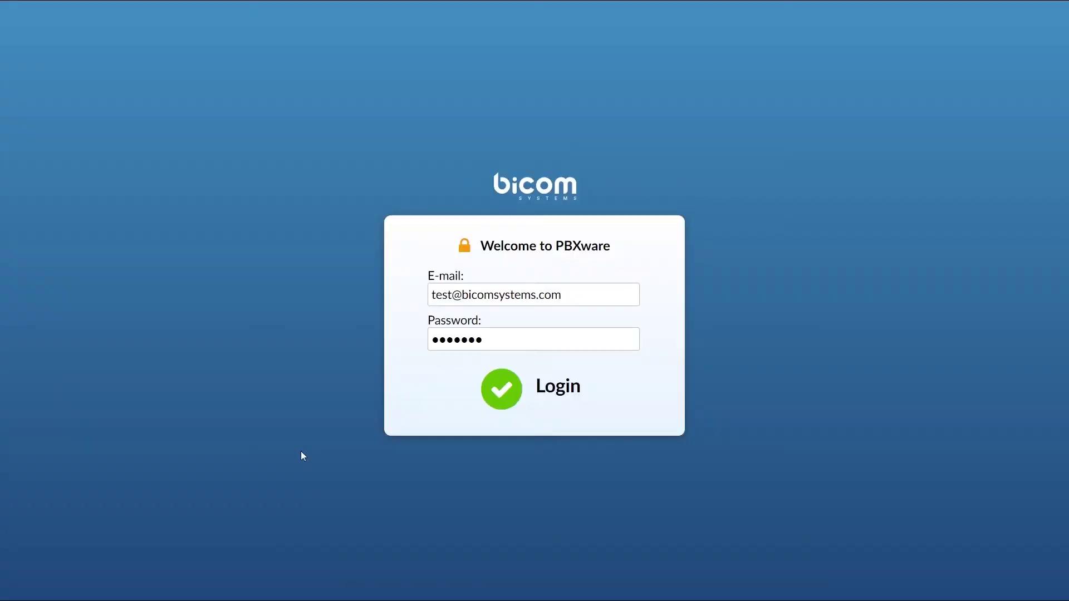
Sign in to PBXware and open Tenant01's configuration from Settings > Tenants.
left_click(489, 397)
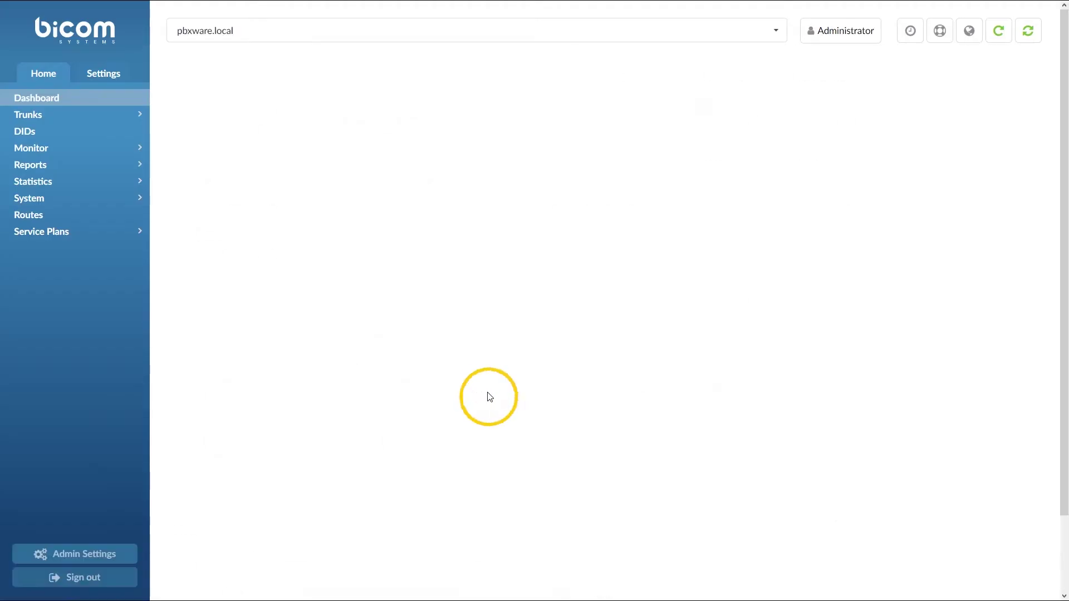
left_click(115, 78)
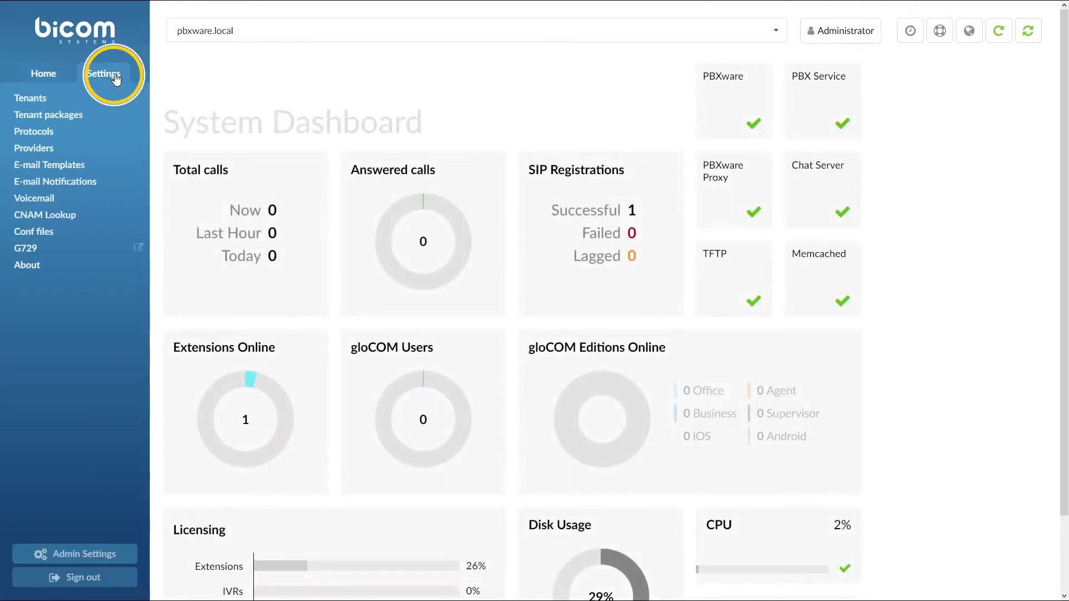
left_click(114, 96)
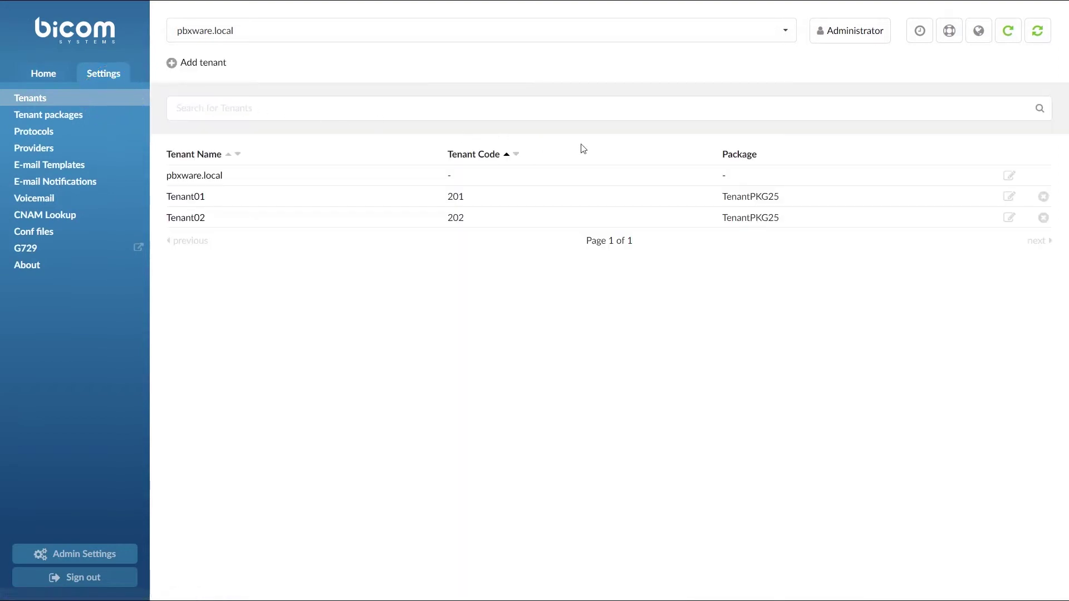
left_click(1009, 198)
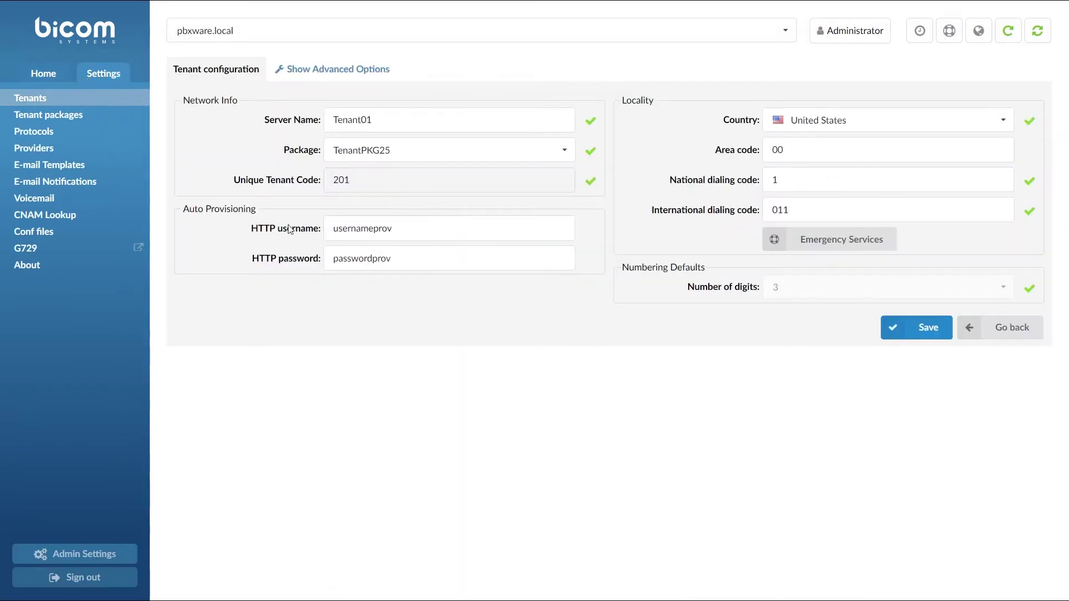
Check Tenant01's HTTP provisioning username and password, then save the tenant configuration.
left_click_drag(333, 228, 374, 229)
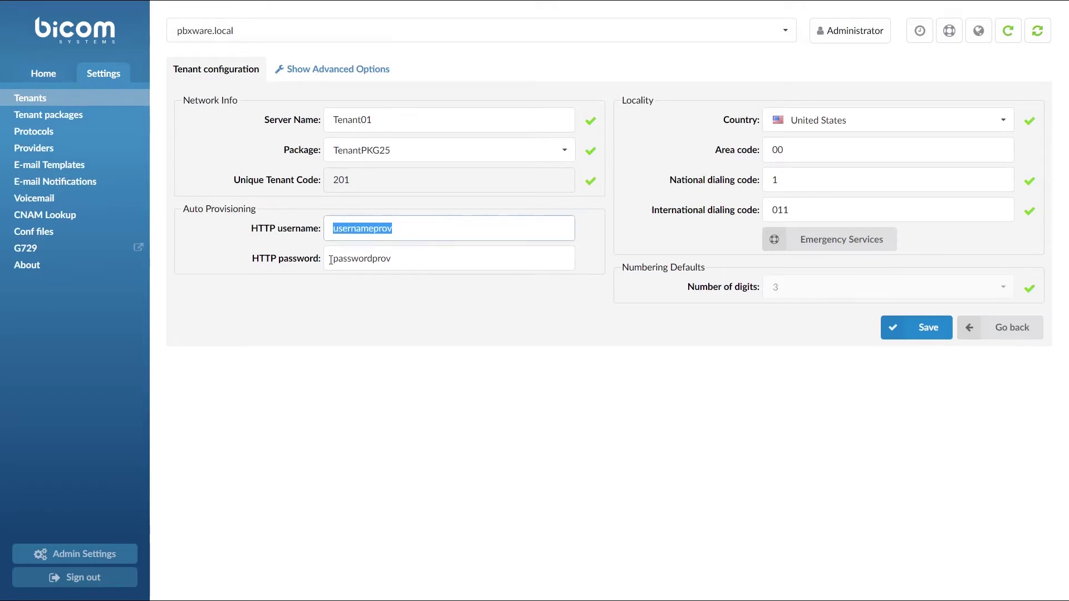
left_click_drag(331, 260, 408, 263)
left_click(417, 264)
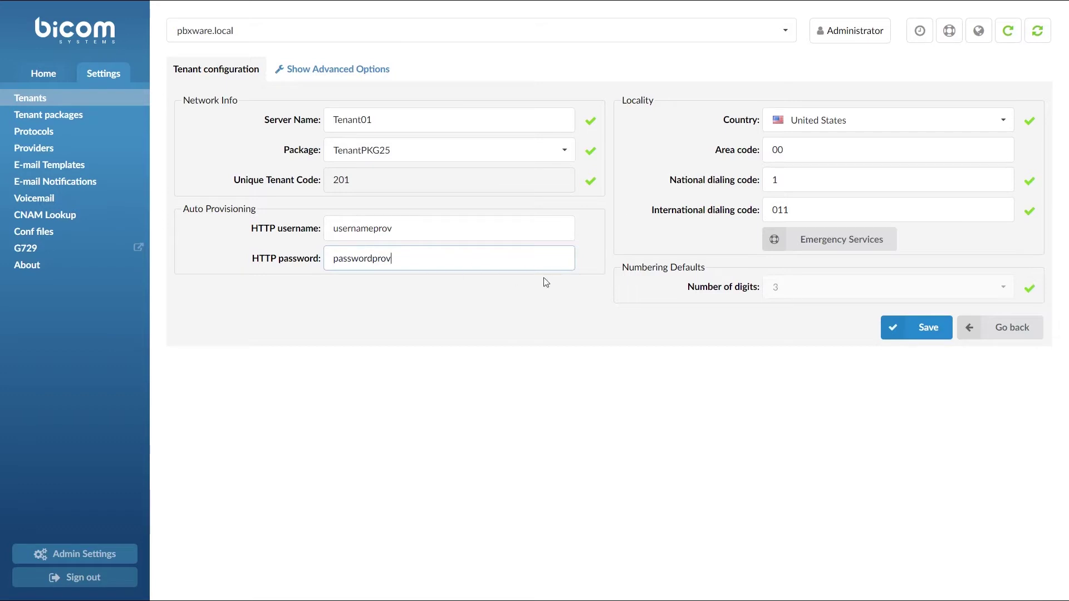
left_click(895, 330)
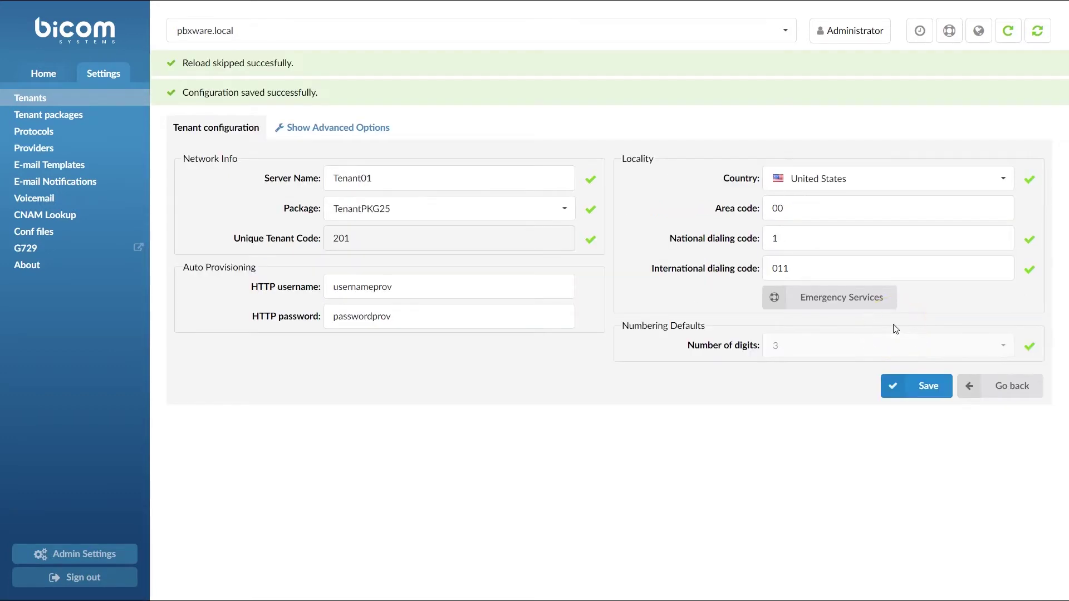
left_click(435, 29)
Switch to Tenant01 and open the Polycom VVX 500 user agent found by searching 'vvx'.
left_click(425, 104)
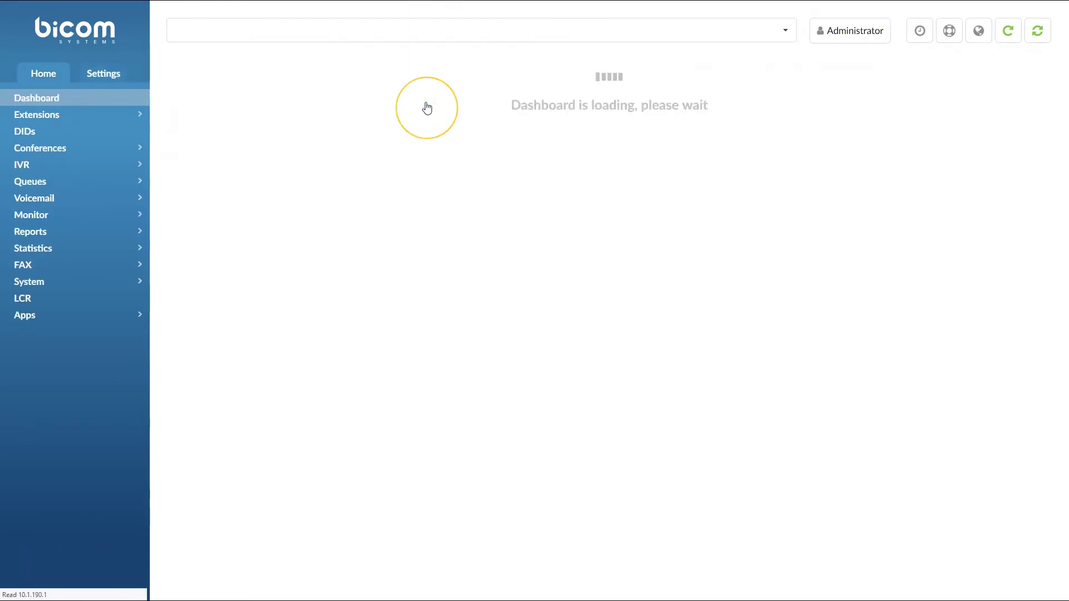
left_click(114, 79)
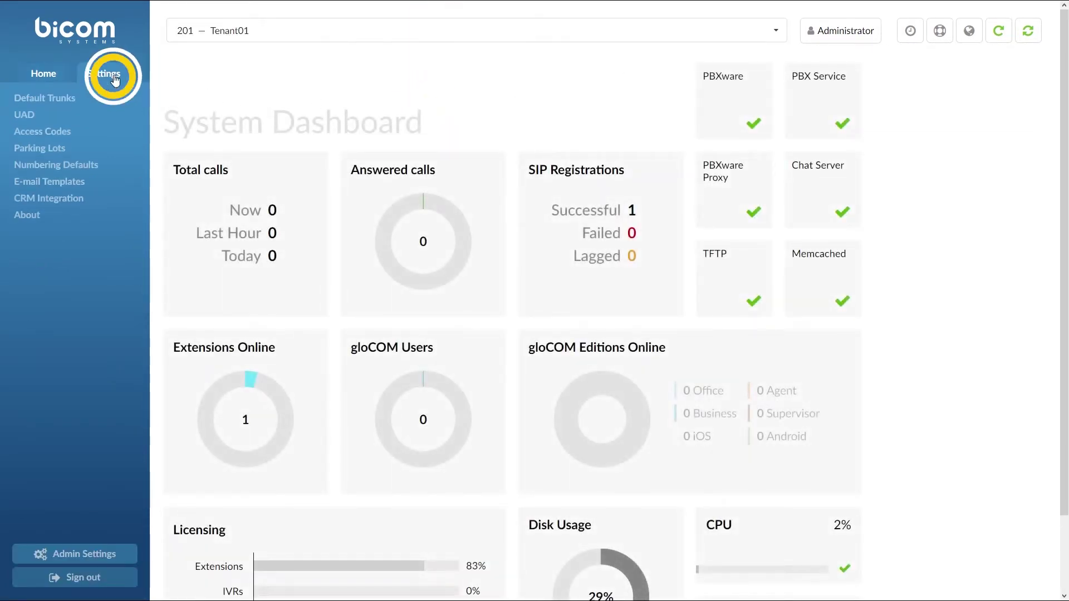
left_click(114, 116)
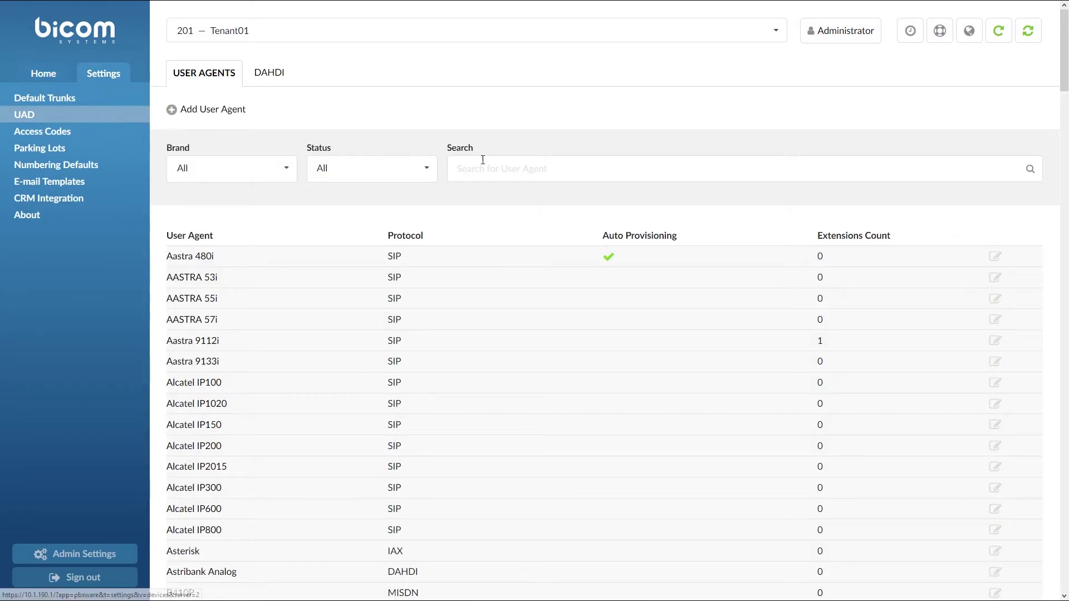
left_click(482, 162)
type("vvx")
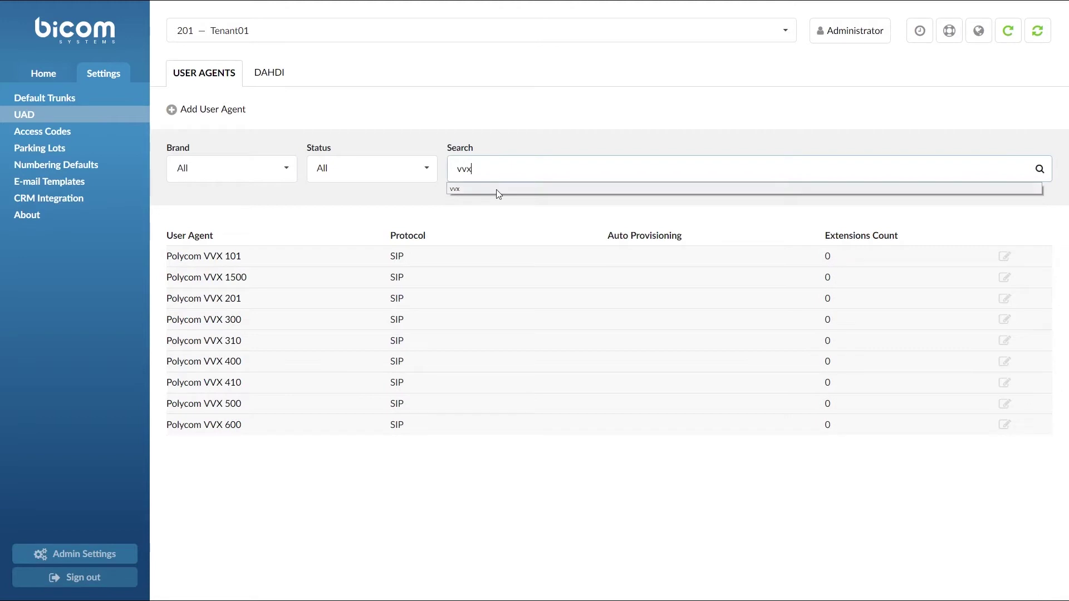
left_click(496, 189)
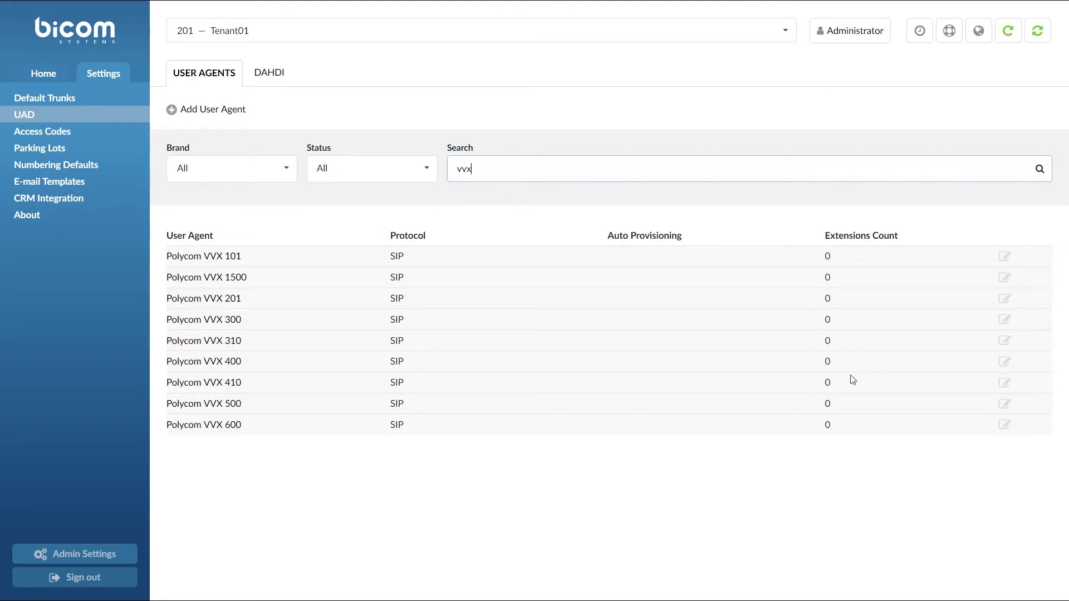
left_click(1004, 407)
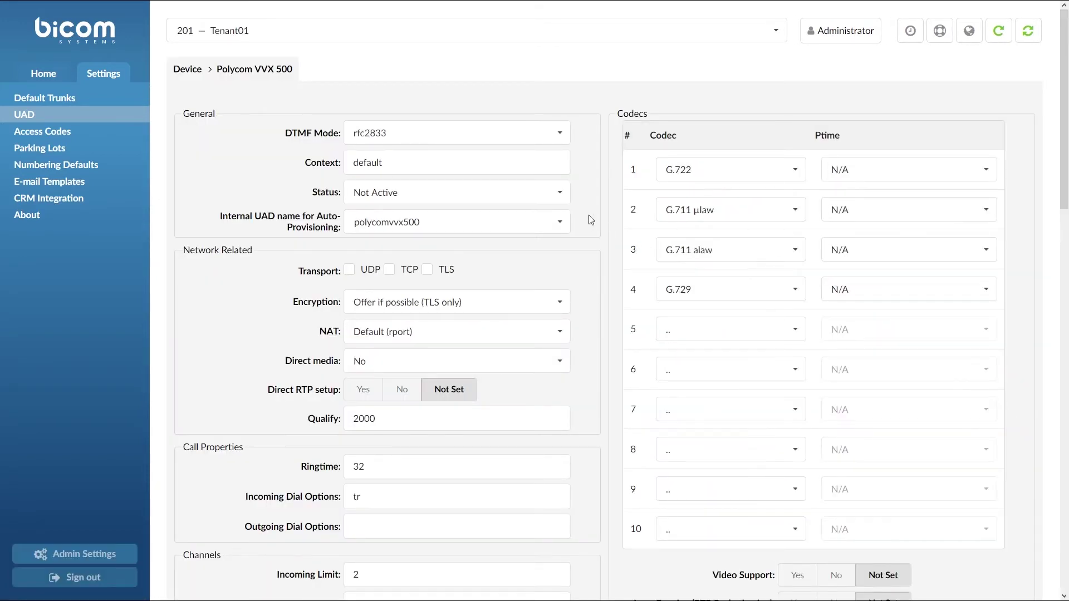
Set the VVX 500 to Active with auto provisioning and DHCP on, and save.
left_click(563, 201)
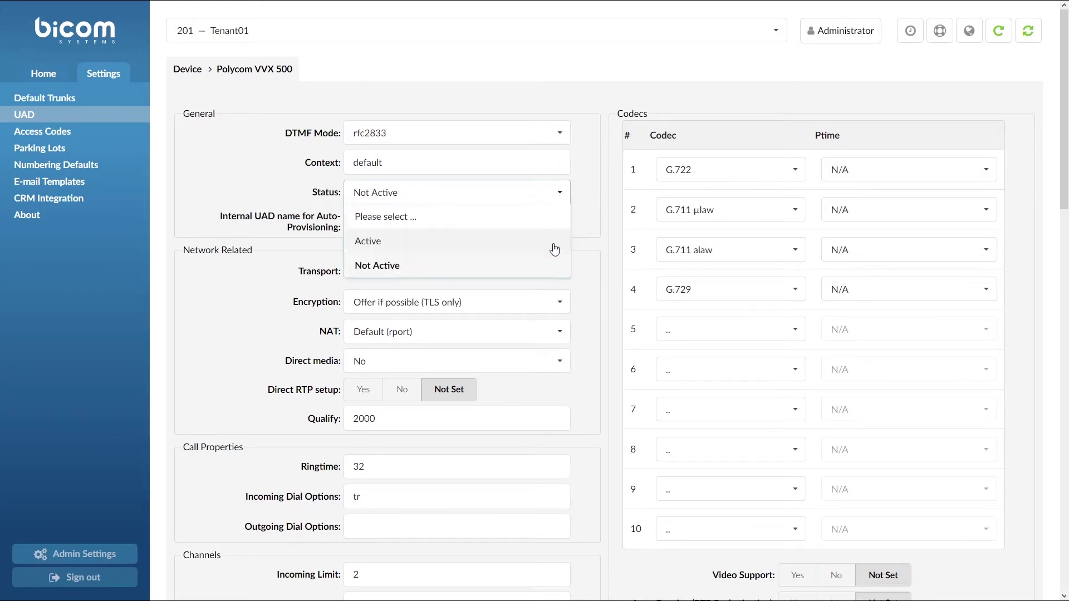
left_click(554, 243)
scroll(589, 260, "down", 8)
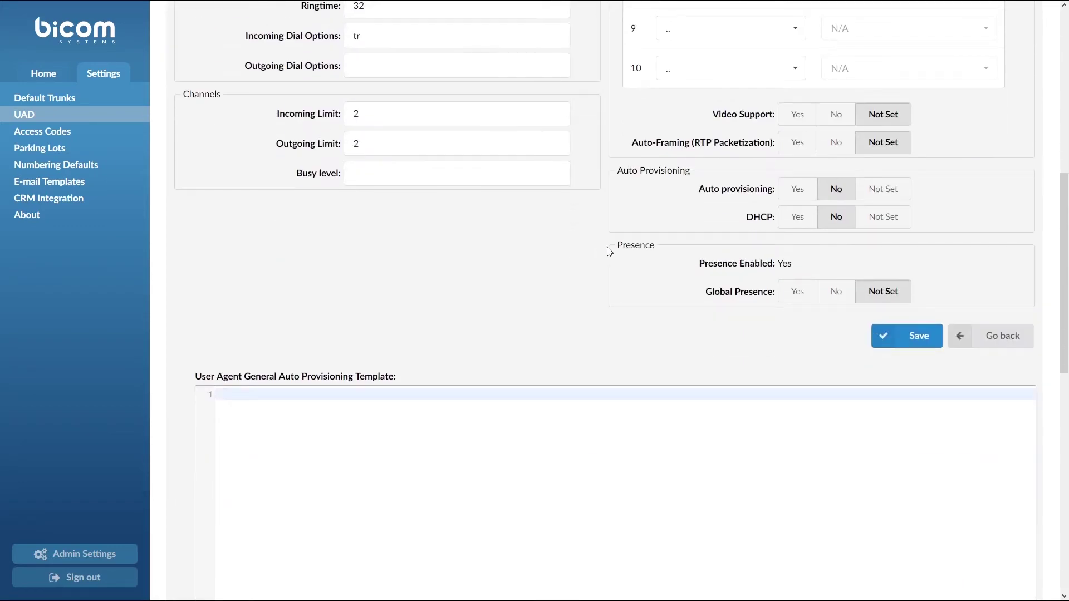
left_click(789, 195)
left_click(790, 220)
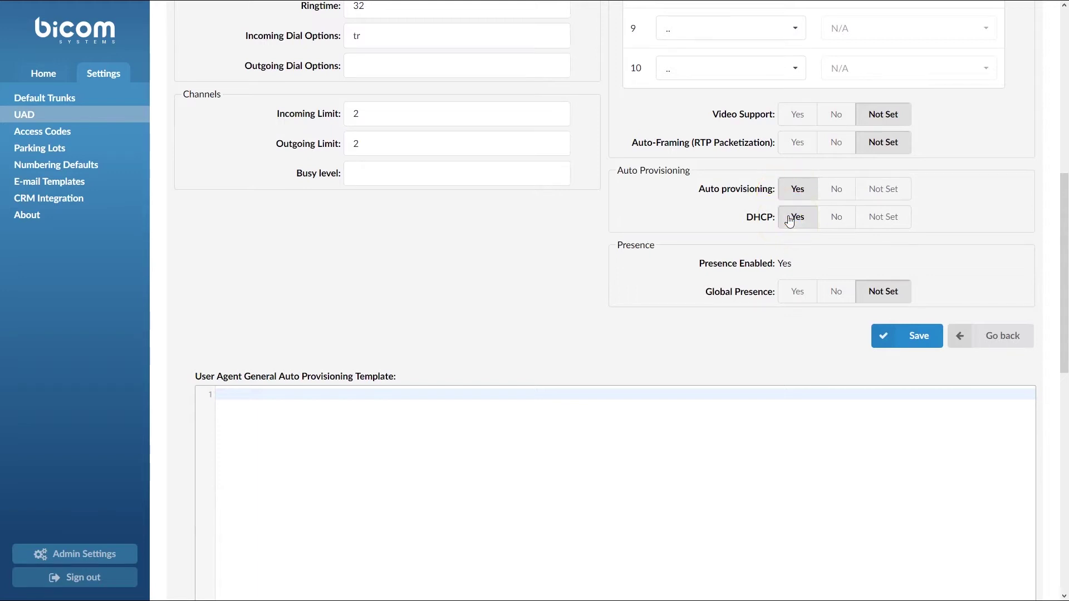
left_click(882, 339)
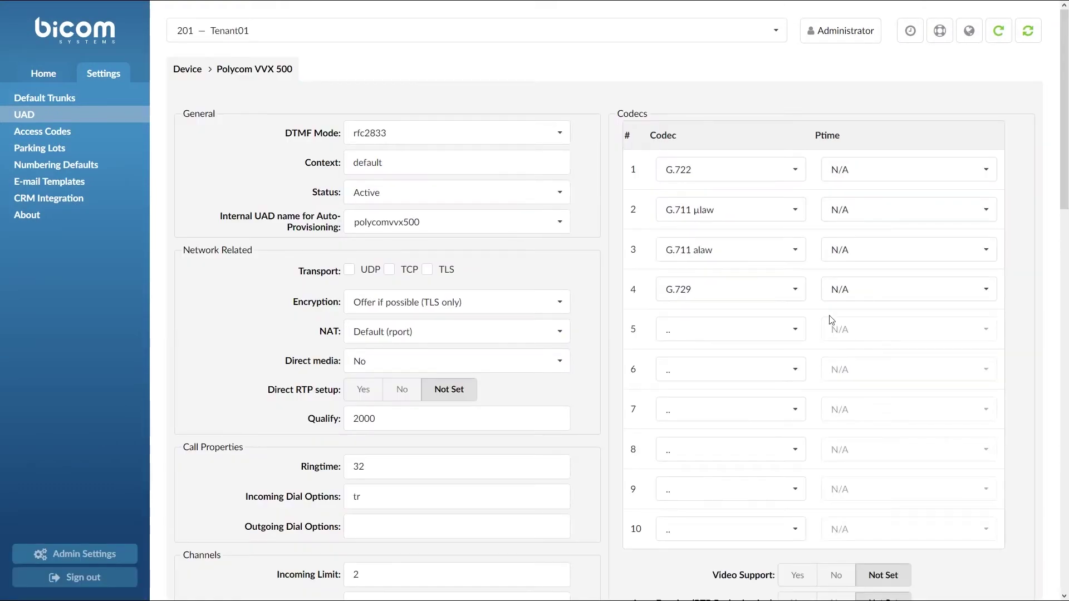
Start a new extension using a Polycom VVX 500 device at the Remote location.
left_click(45, 73)
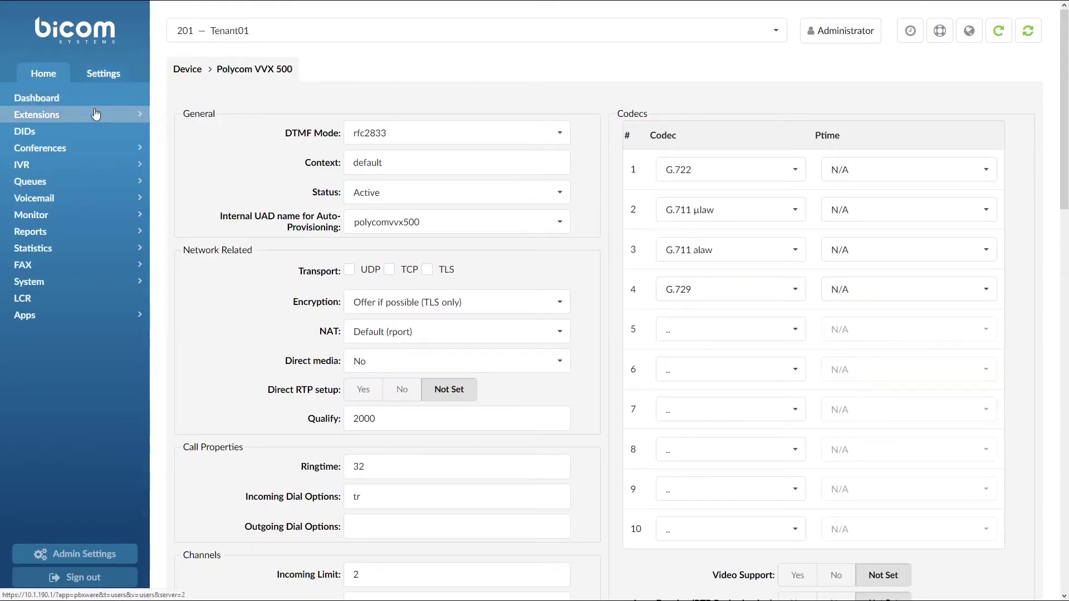
left_click(95, 114)
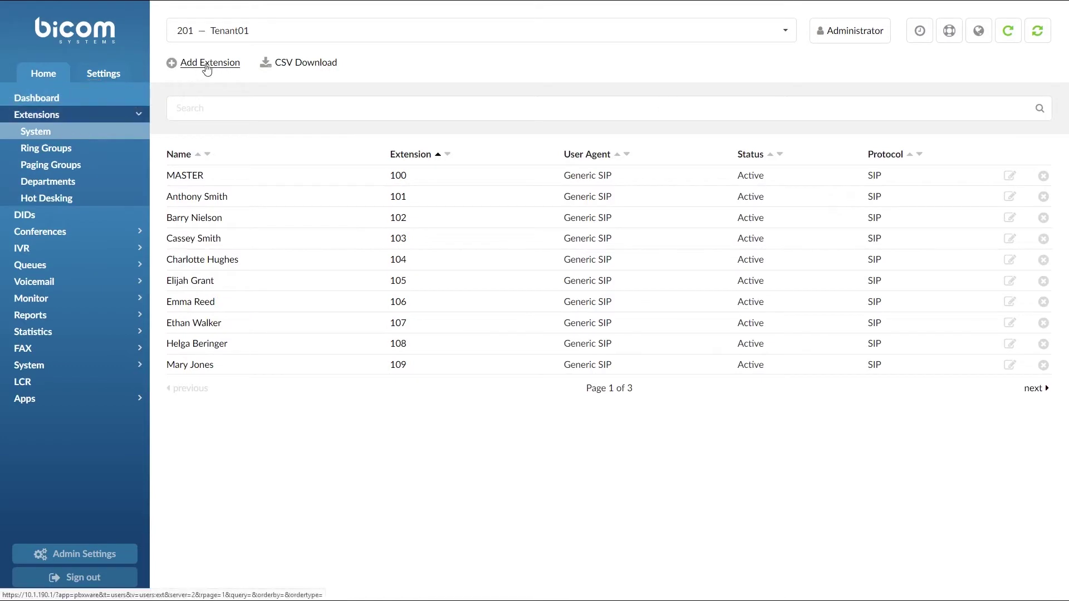
left_click(205, 67)
left_click(358, 110)
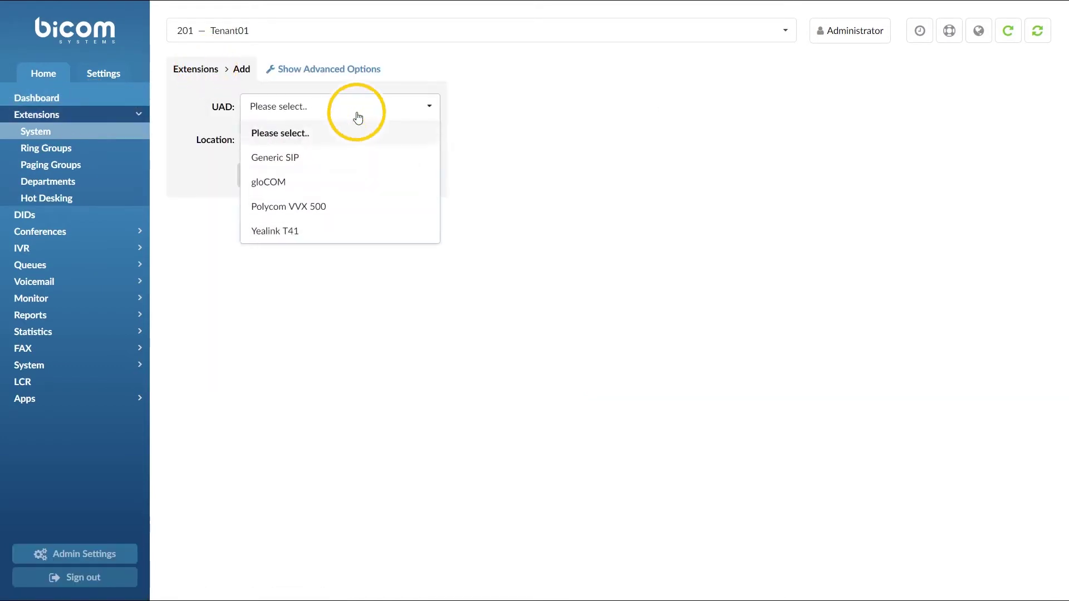
left_click(363, 205)
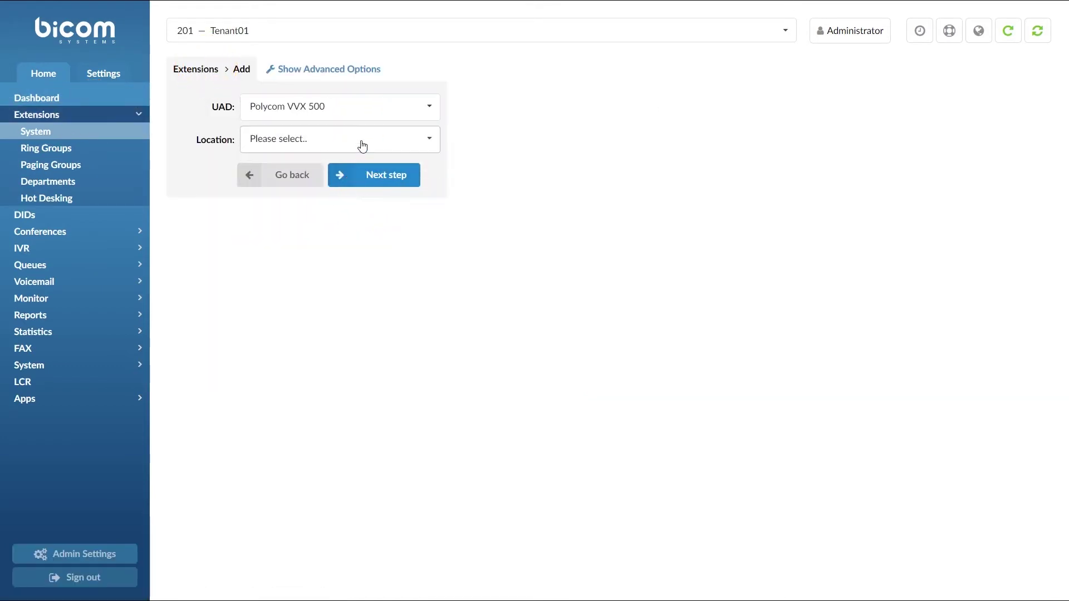
left_click(362, 145)
left_click(356, 215)
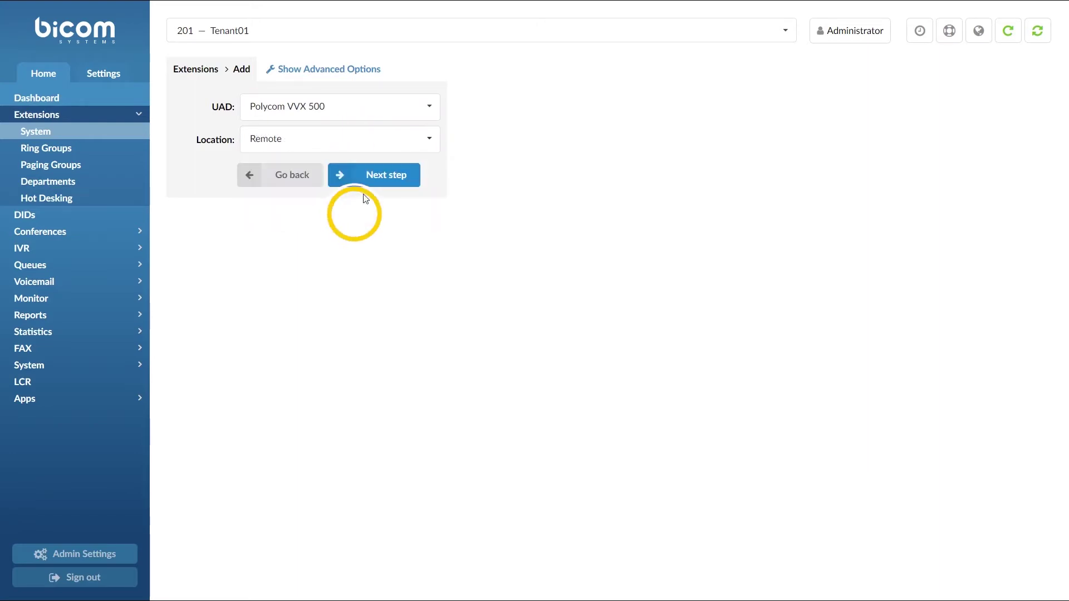
left_click(372, 179)
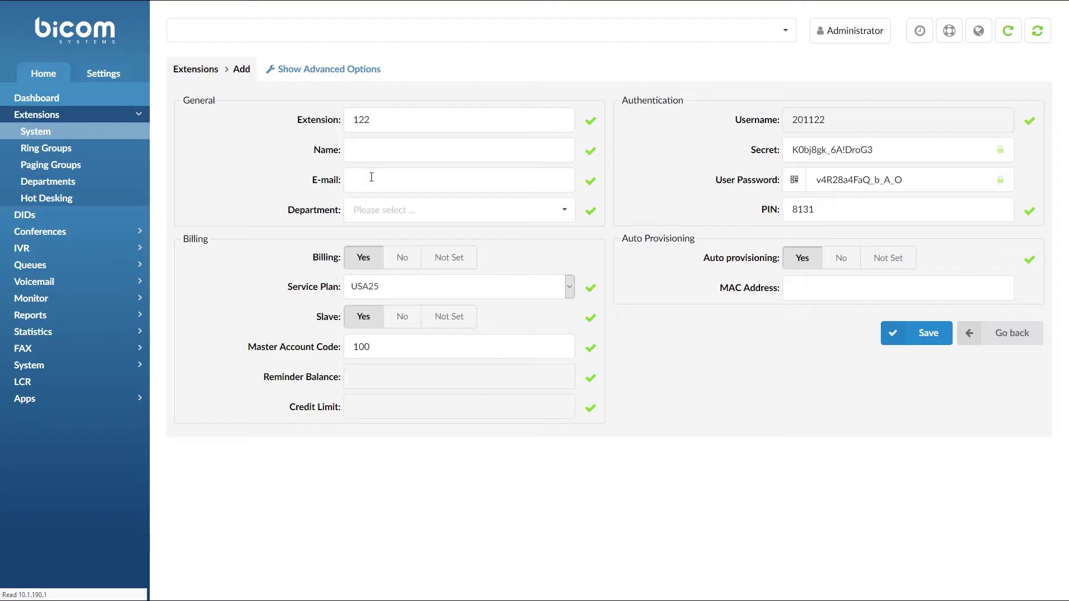
Name it test, fill in the e-mail and Development department, and save extension 122.
left_click(380, 149)
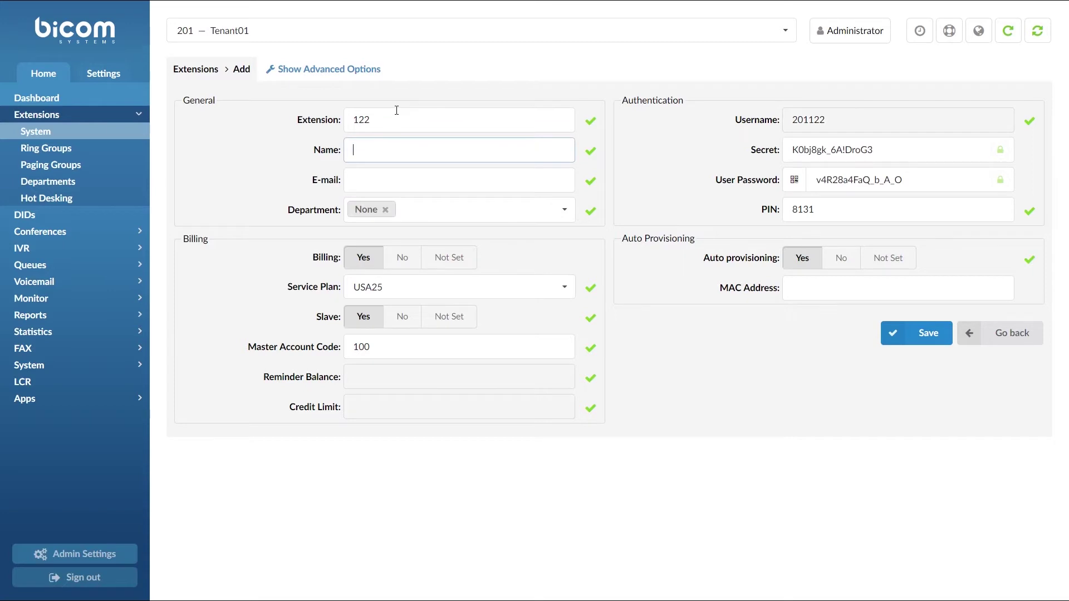
key("Tab")
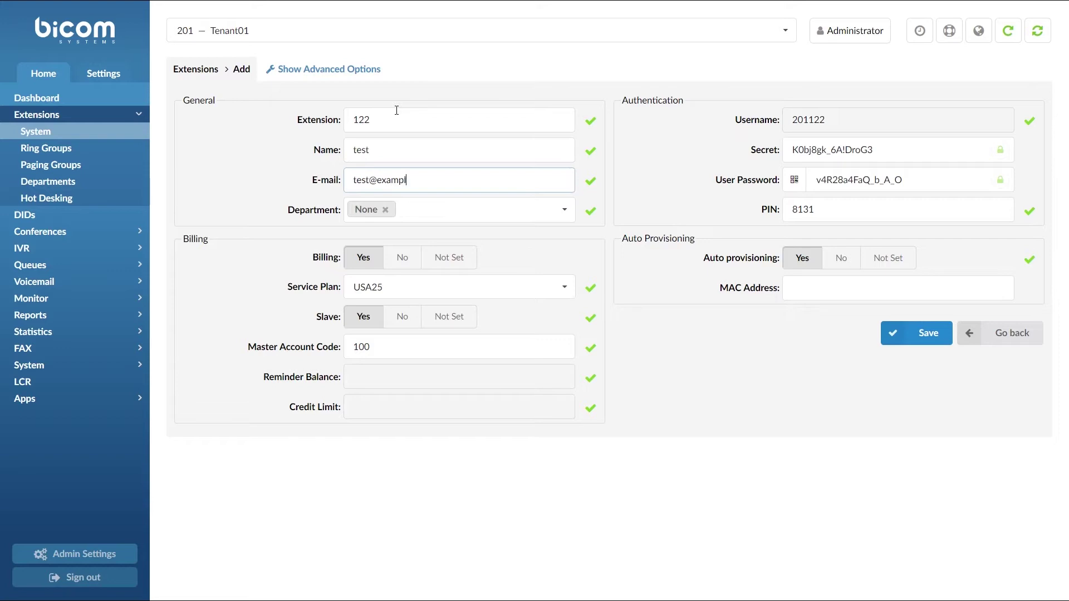
type("test@example.com")
key("Tab")
type("dev")
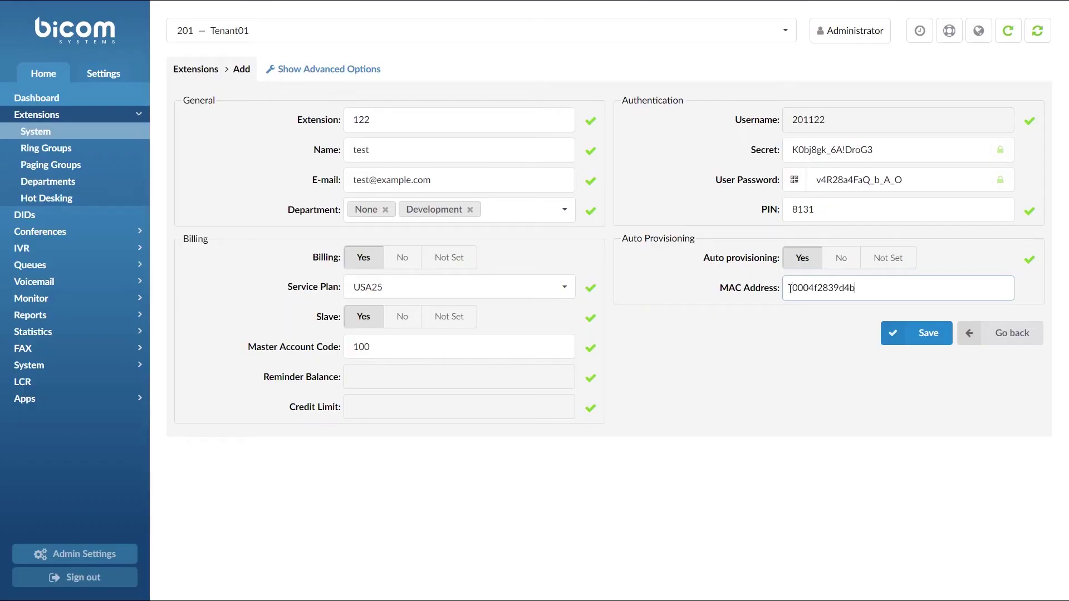
left_click(896, 333)
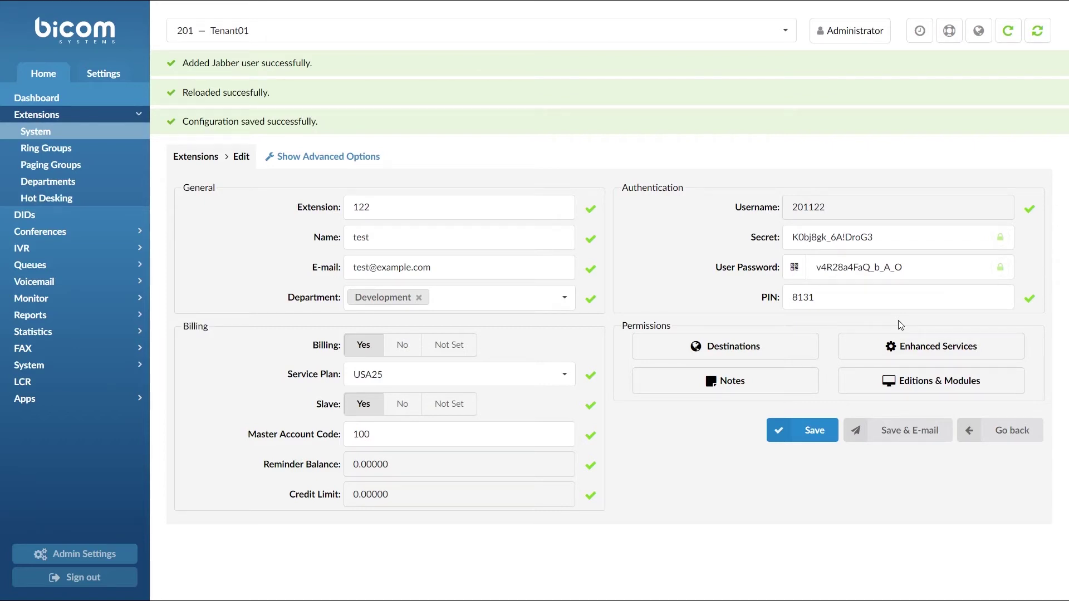
Turn on Directory / BLF List in extension 122's Enhanced Services and save.
left_click(889, 347)
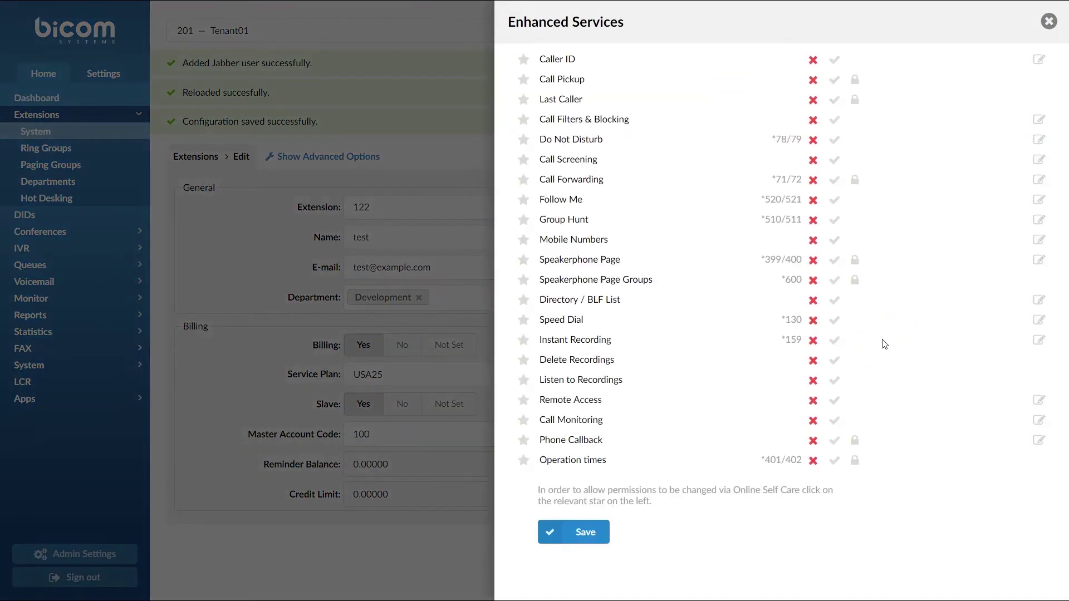
left_click(837, 303)
left_click(578, 532)
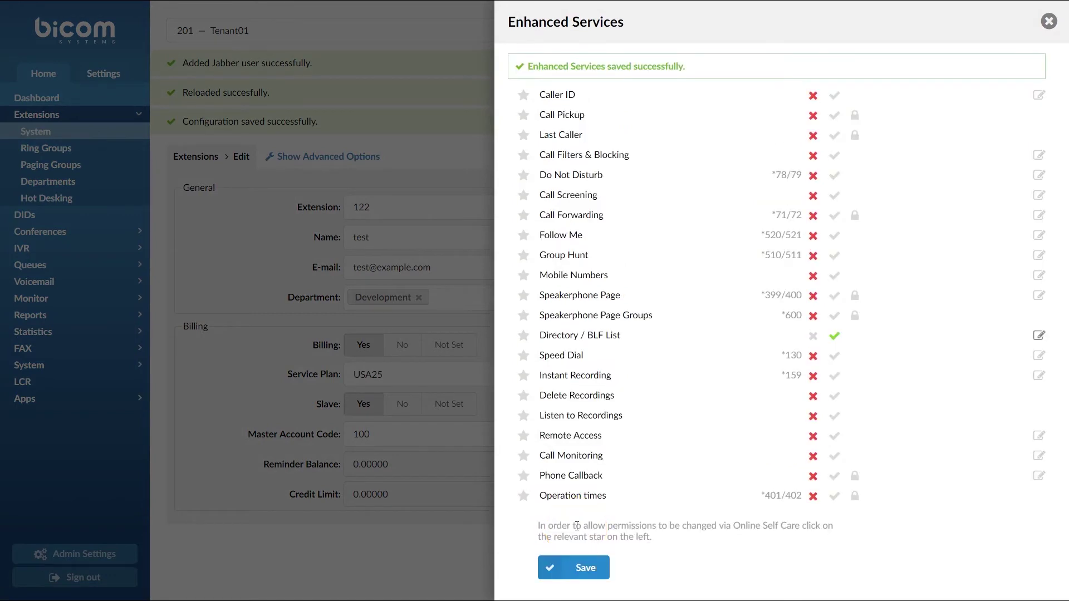
Add extension 101 with BLF on to the Directory / BLF List and save it.
left_click(1038, 336)
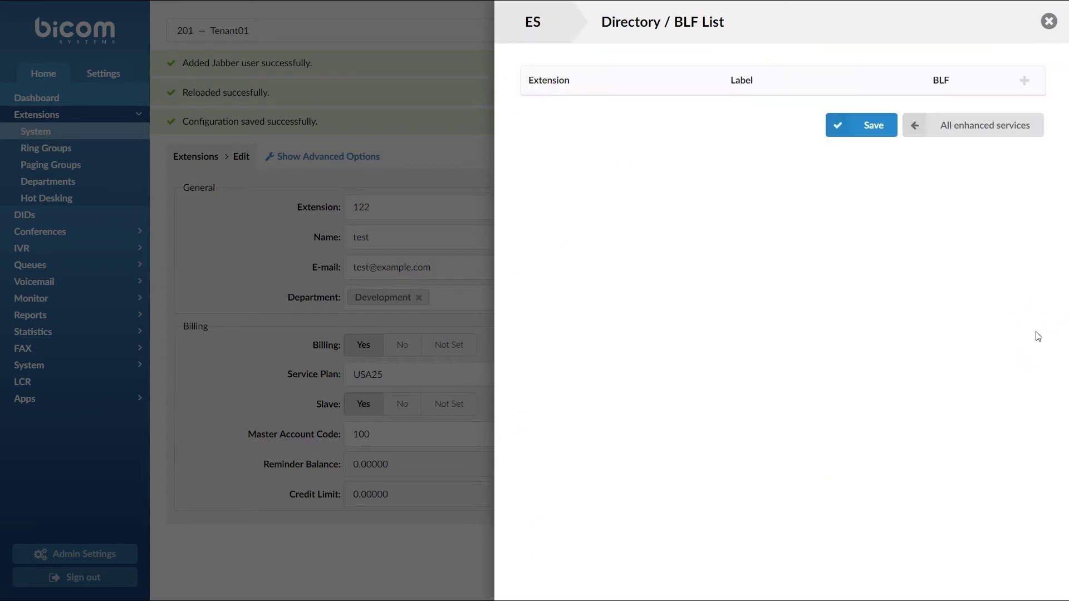
left_click(1025, 81)
left_click(686, 115)
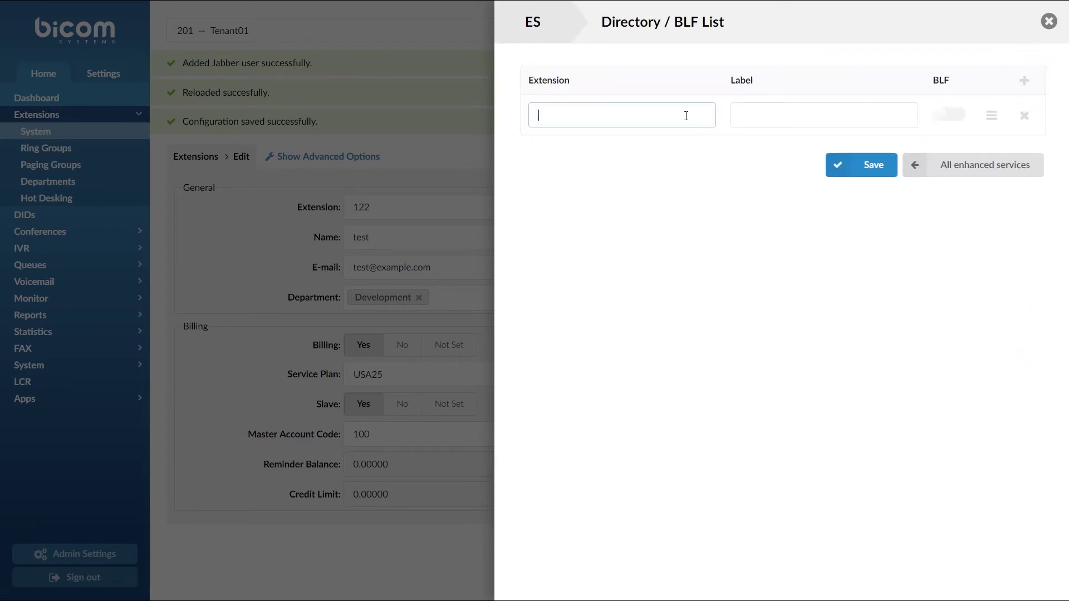
type("10")
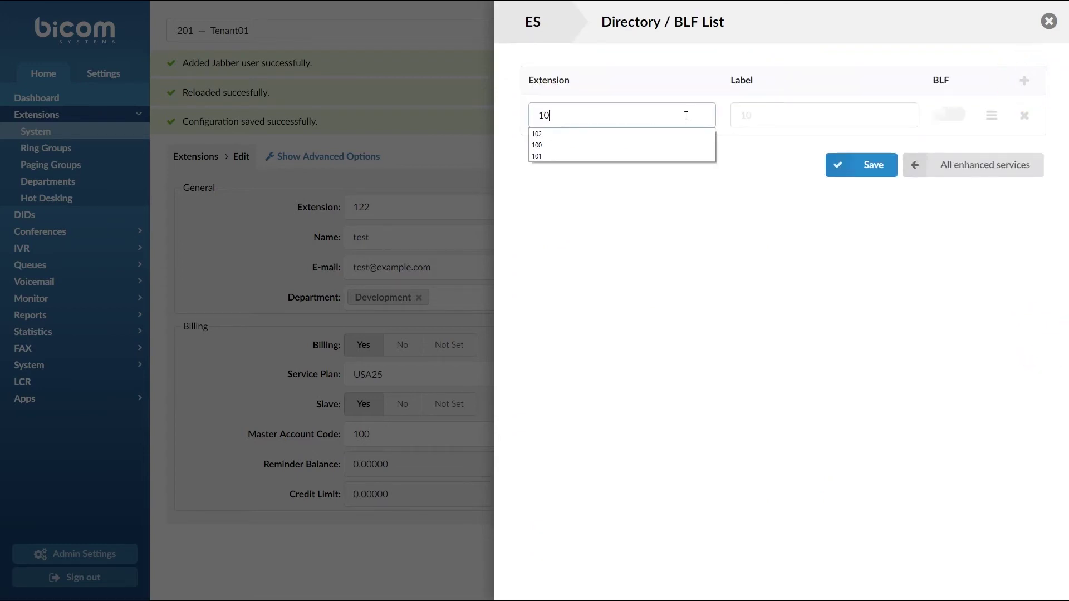
type("1")
left_click(699, 134)
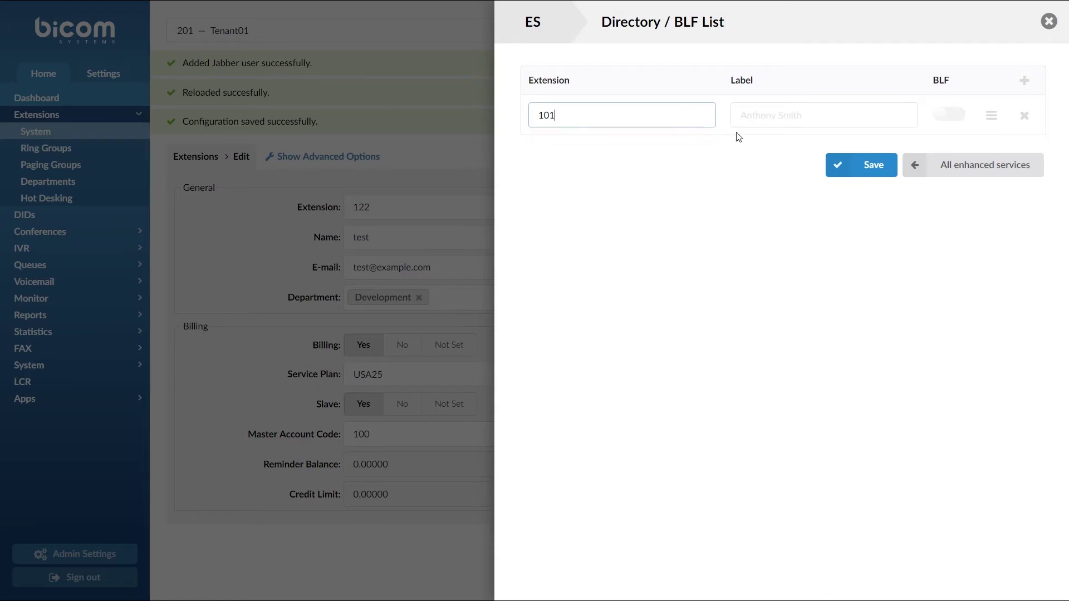
left_click(950, 114)
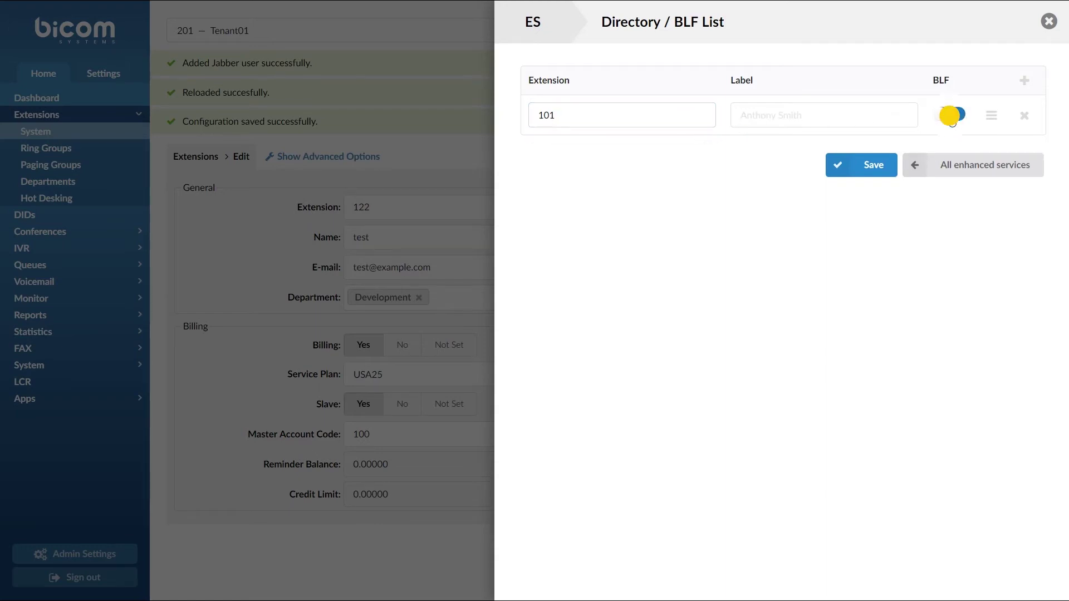
left_click(871, 172)
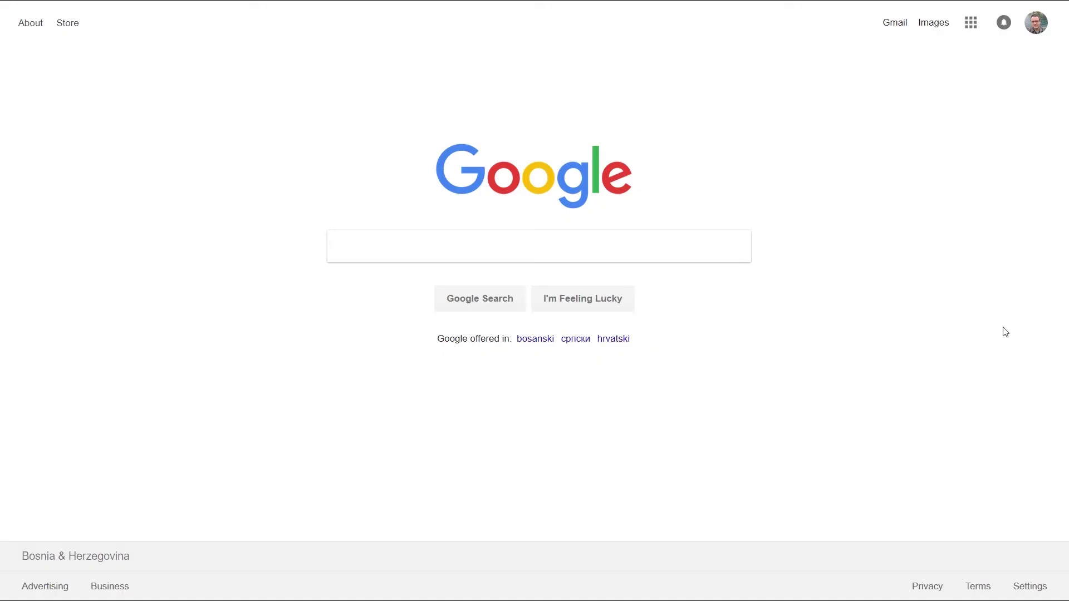
mouse_move(488, 2)
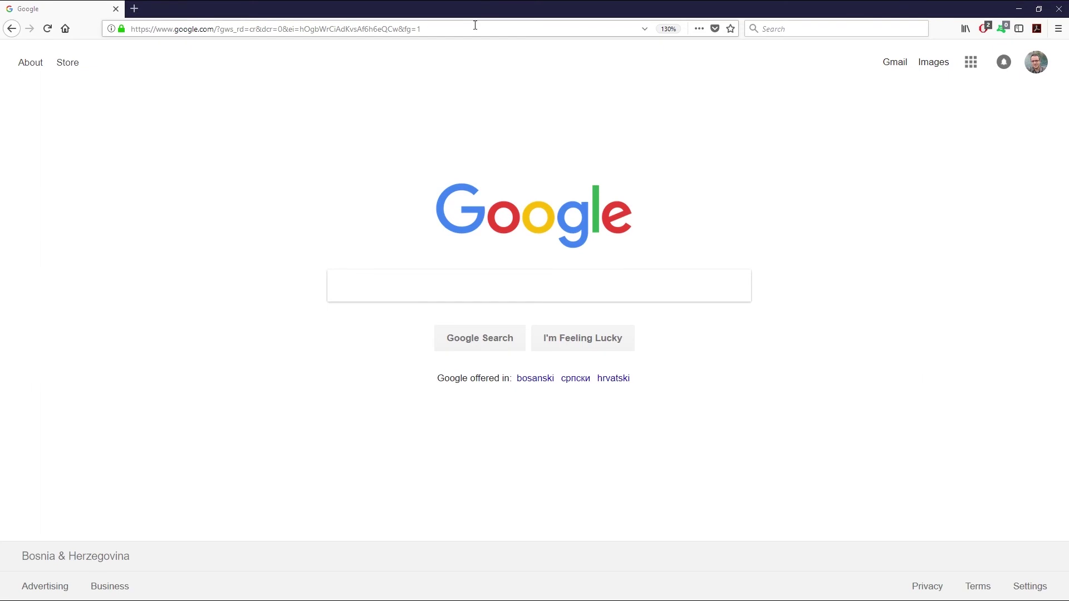
left_click(475, 25)
type("https://10.1.0.129")
key("Return")
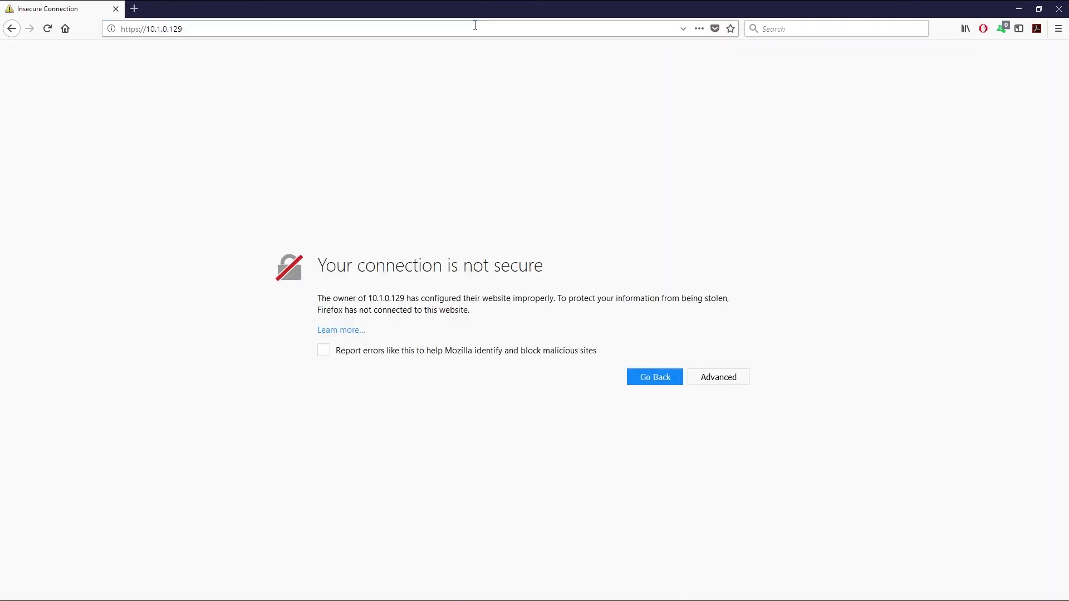
left_click(733, 357)
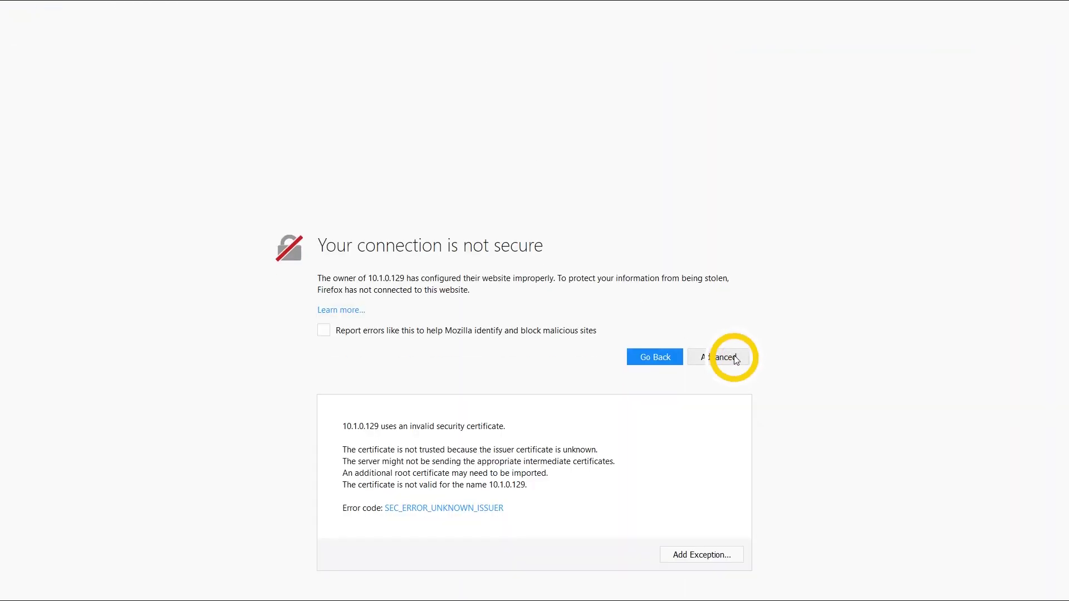
left_click(710, 554)
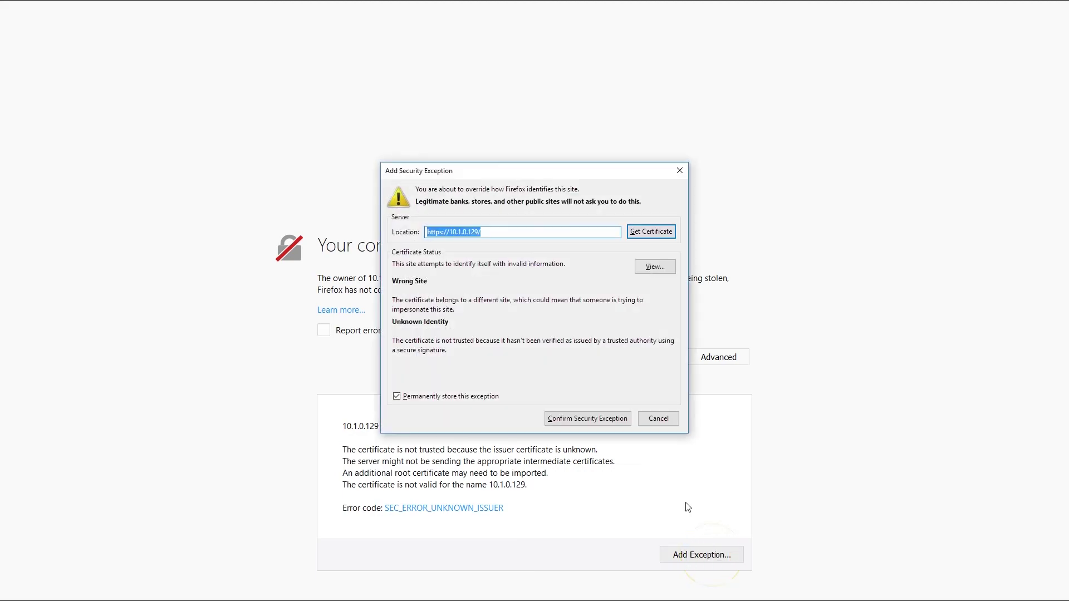
left_click(613, 418)
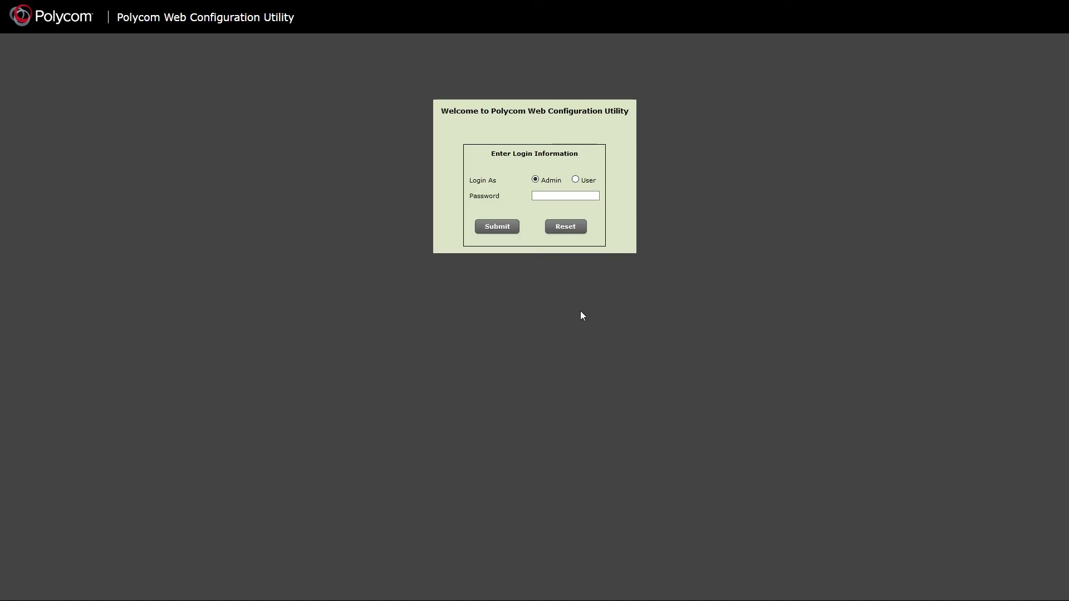
Log in as admin with the admin password, decline saving it, and open Settings > Provisioning Server.
left_click(542, 194)
type("456")
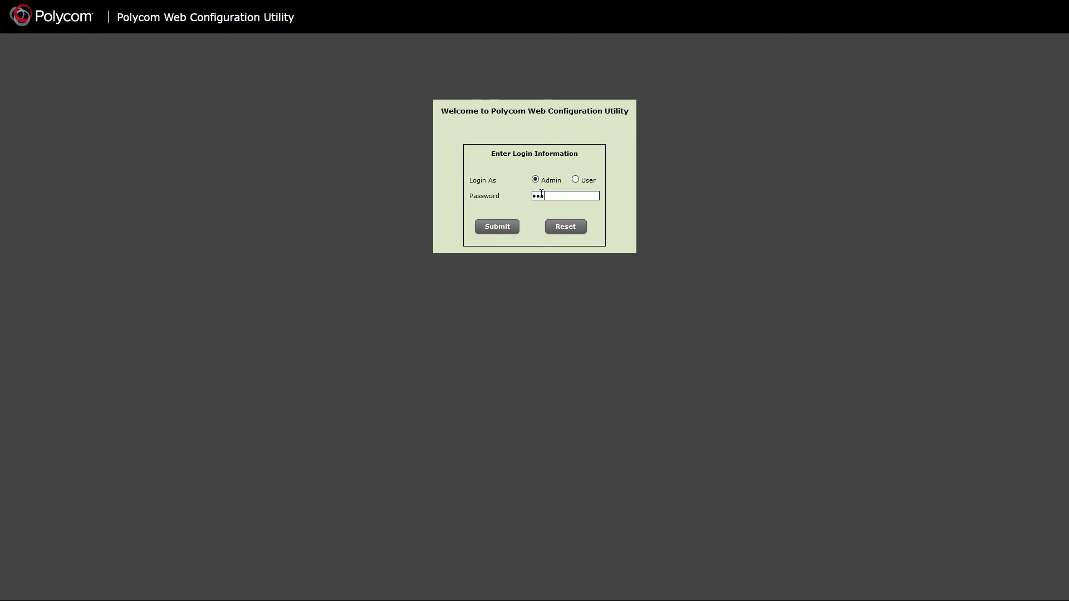
left_click(506, 229)
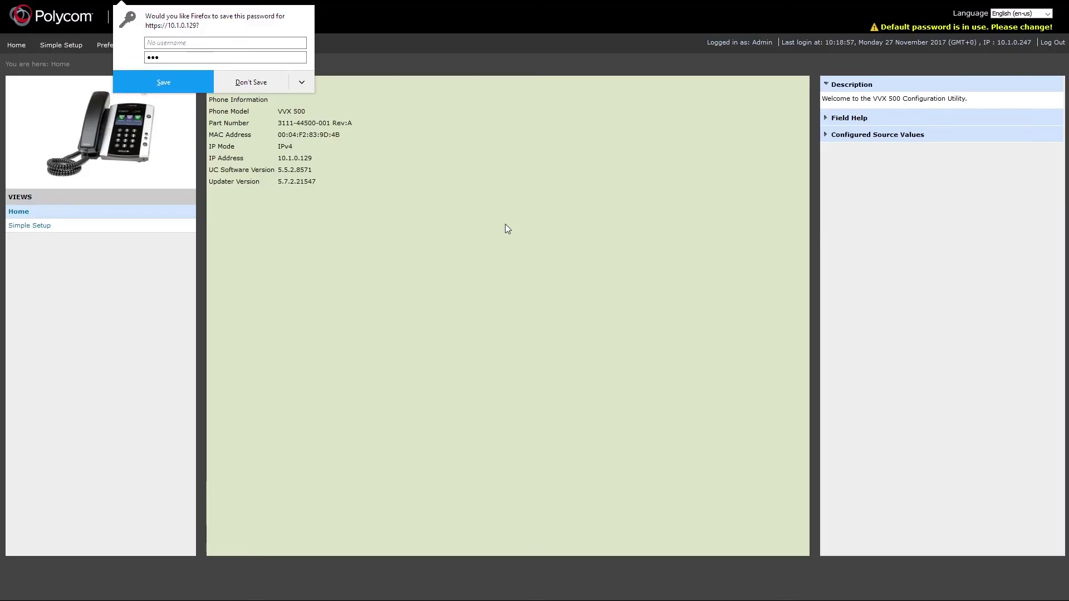
left_click(255, 83)
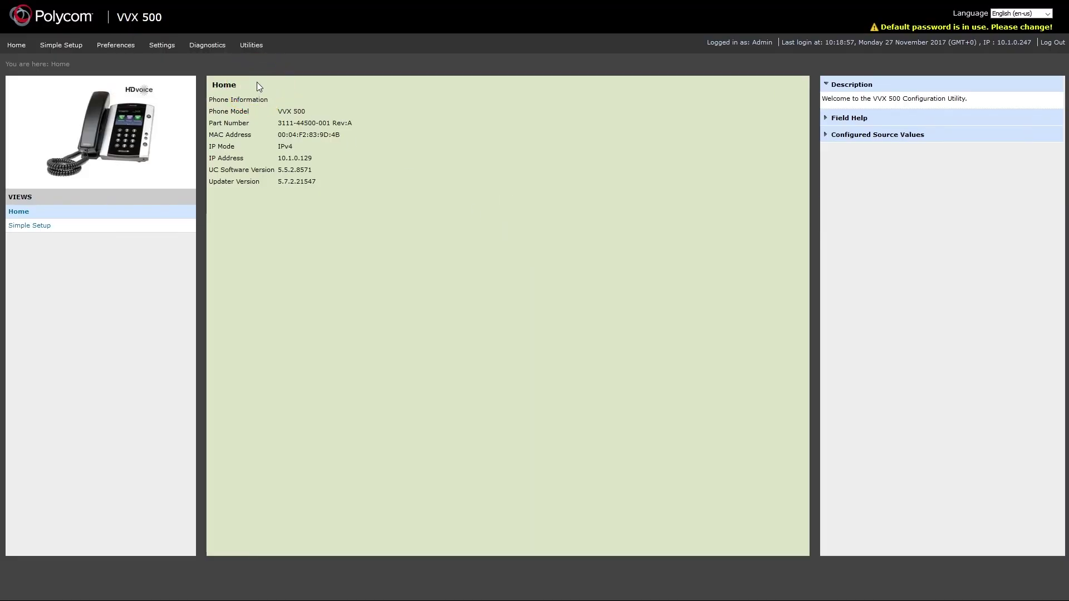
mouse_move(166, 45)
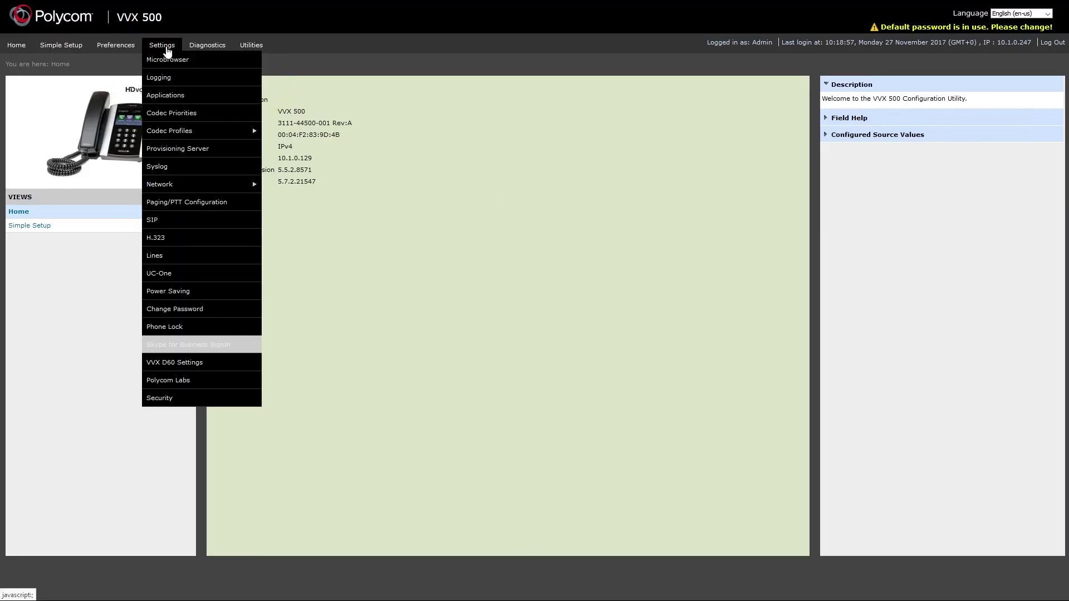
left_click(205, 148)
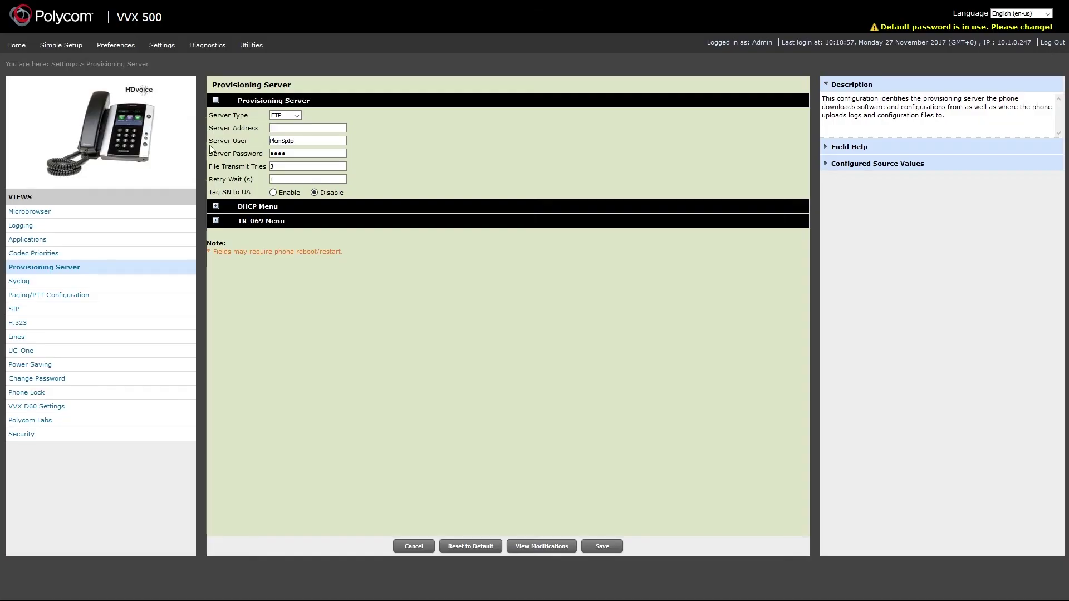
Set Server Type HTTP, address 10.1.190.1/prov, the provisioning user and password, then save.
left_click(292, 115)
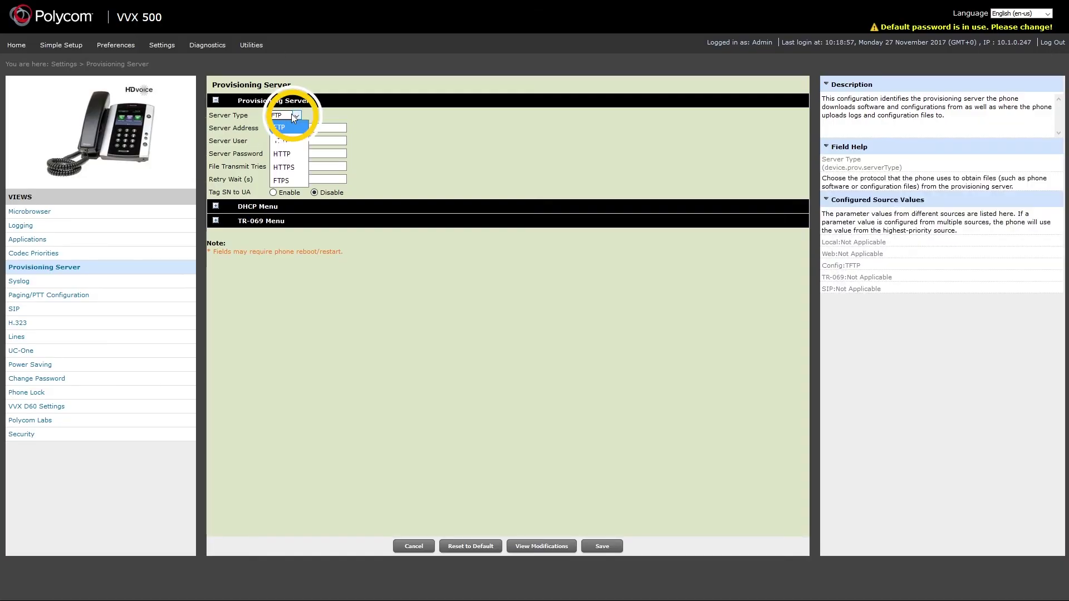
left_click(288, 154)
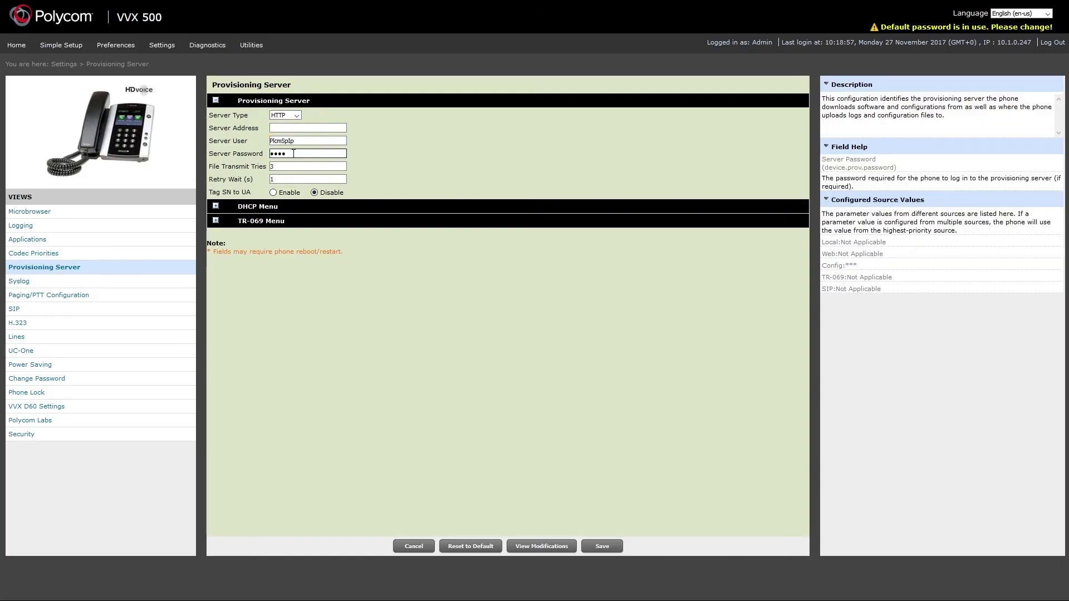
left_click(293, 130)
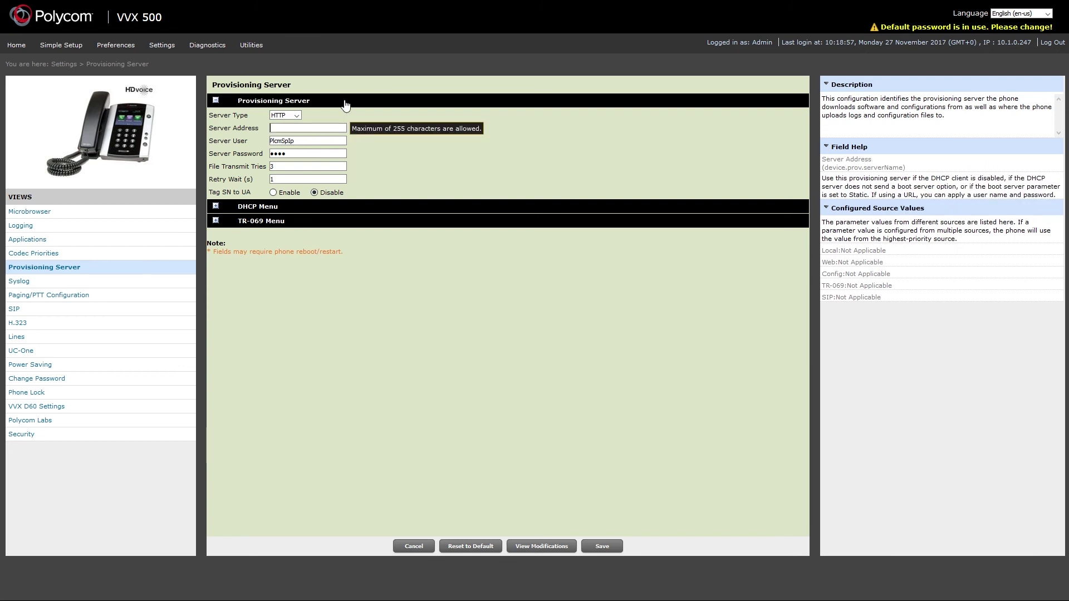
type("10.1.190.1/prov")
double_click(311, 138)
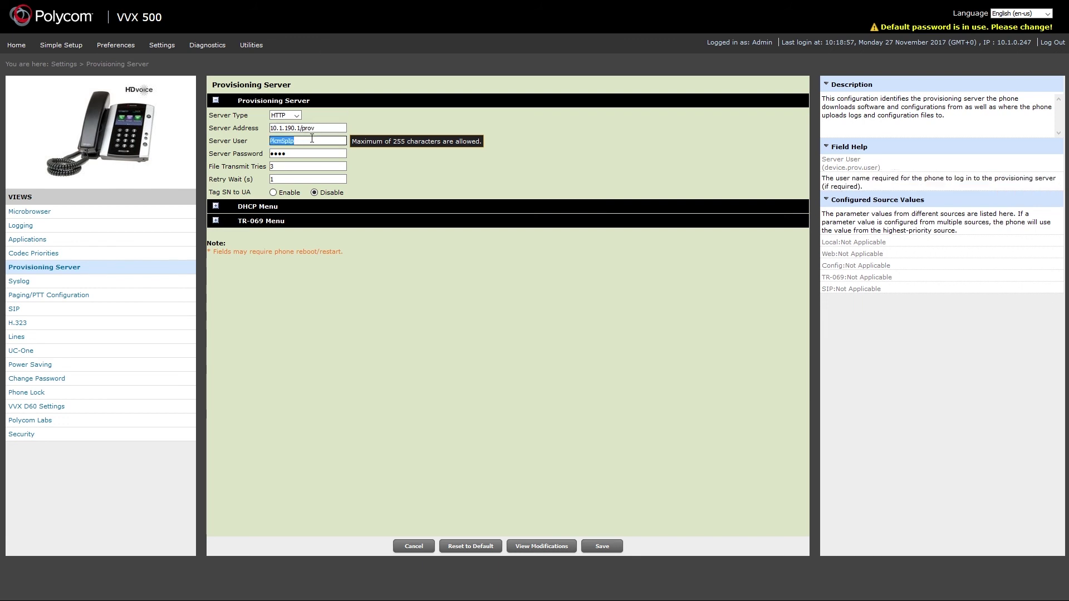
type("usernameprov")
key("Tab")
type("pass")
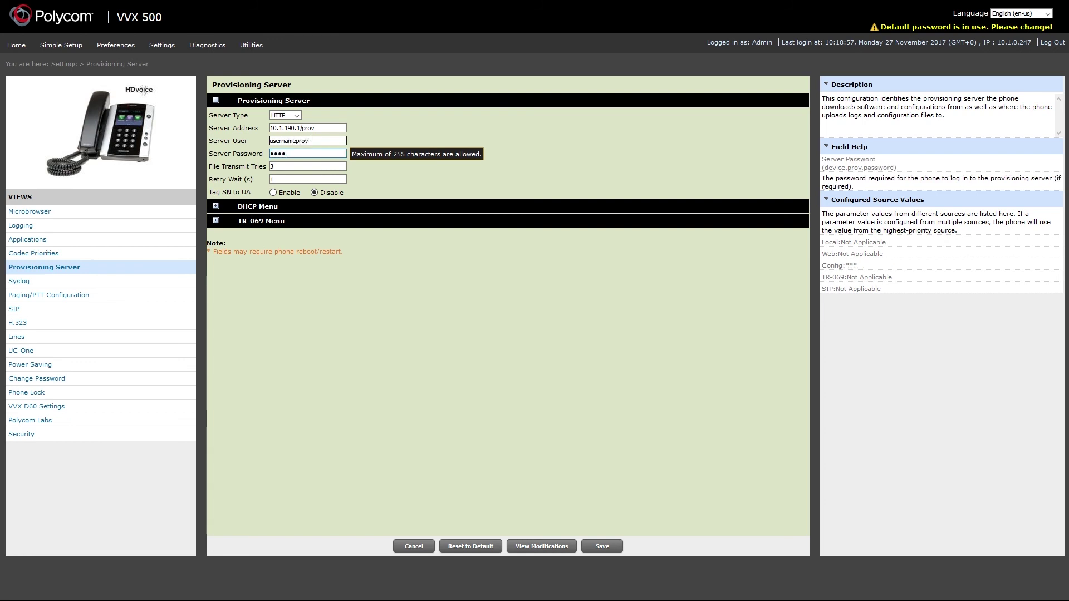
type("wor")
left_click(601, 547)
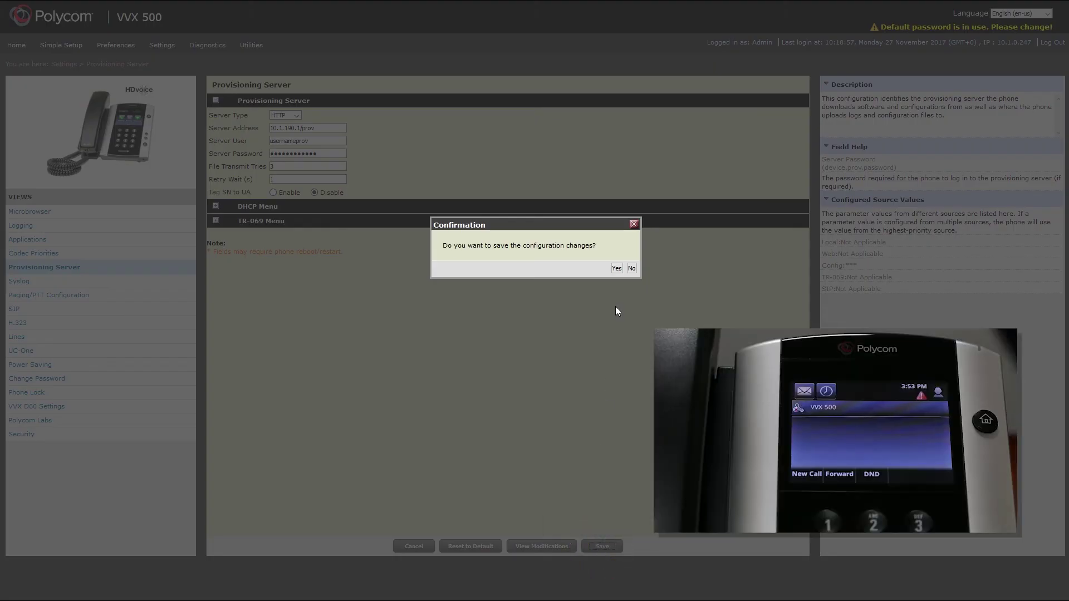
Answer Yes to the save confirmation so the phone reprovisions as extension 122.
left_click(615, 268)
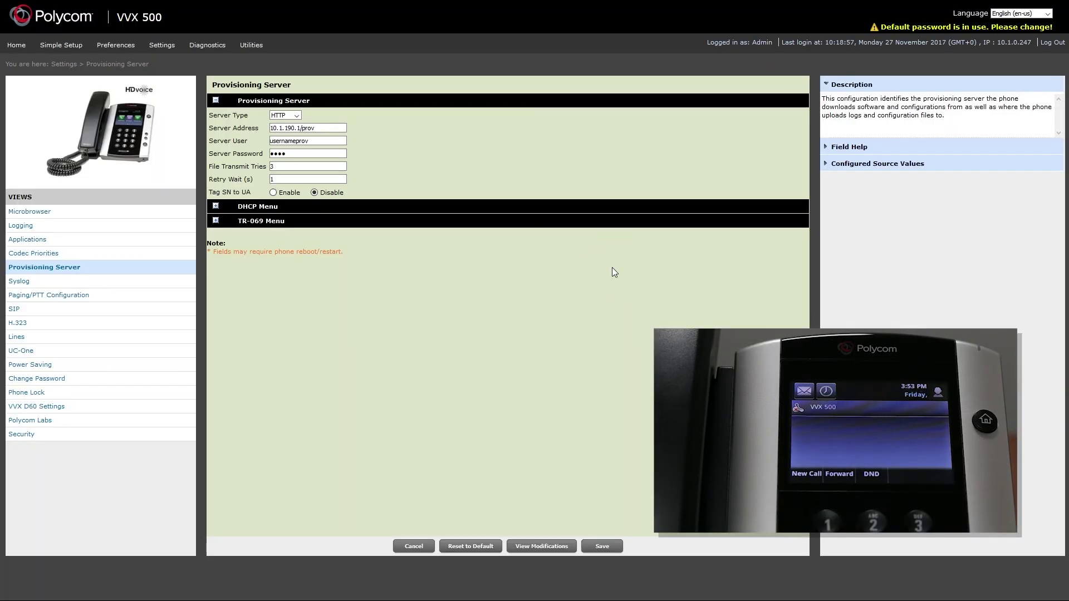